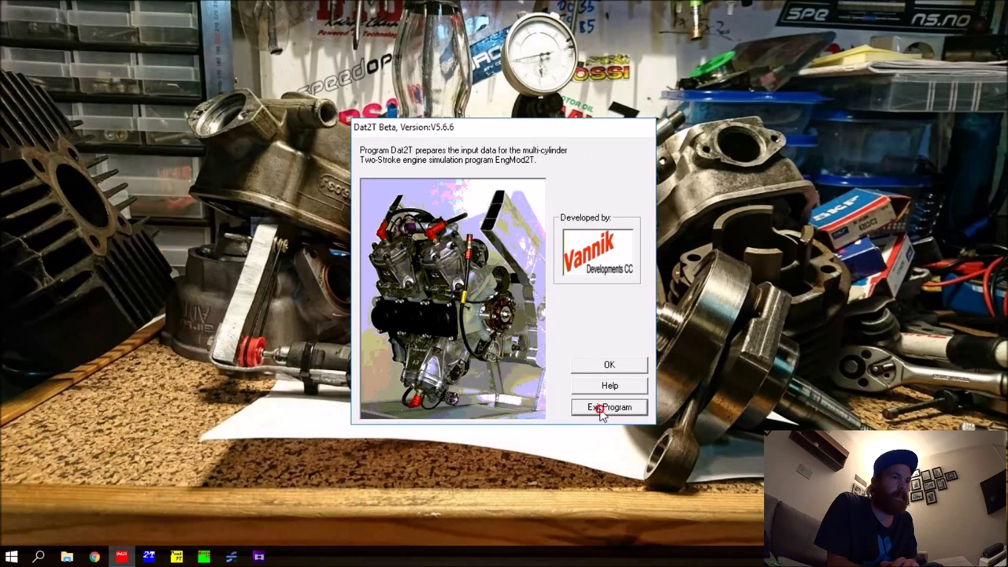
Step: Open and close EngMod2T, Post2T and Pressure Wave Viewer 2T in turn, then launch Dat2T
click(148, 558)
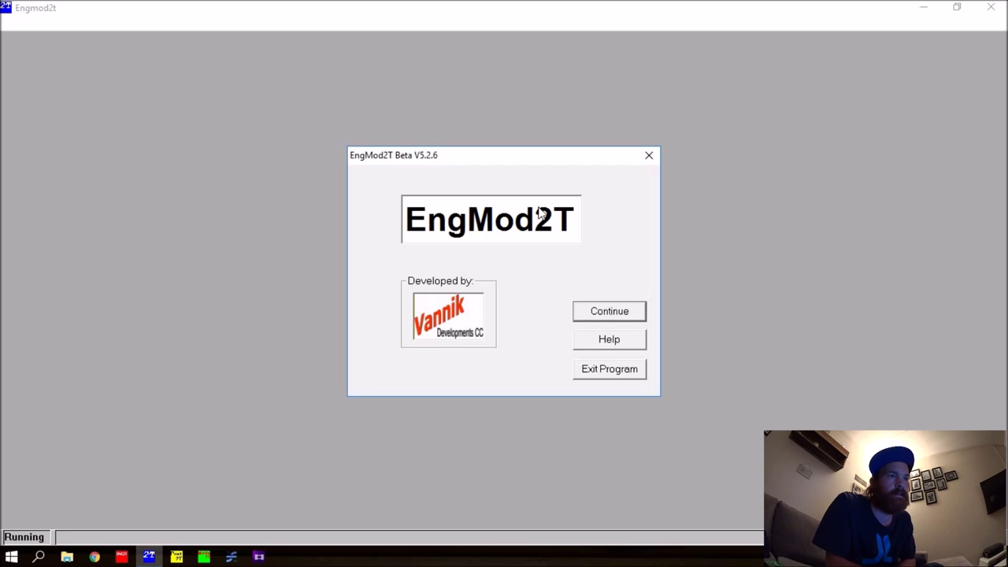
click(597, 368)
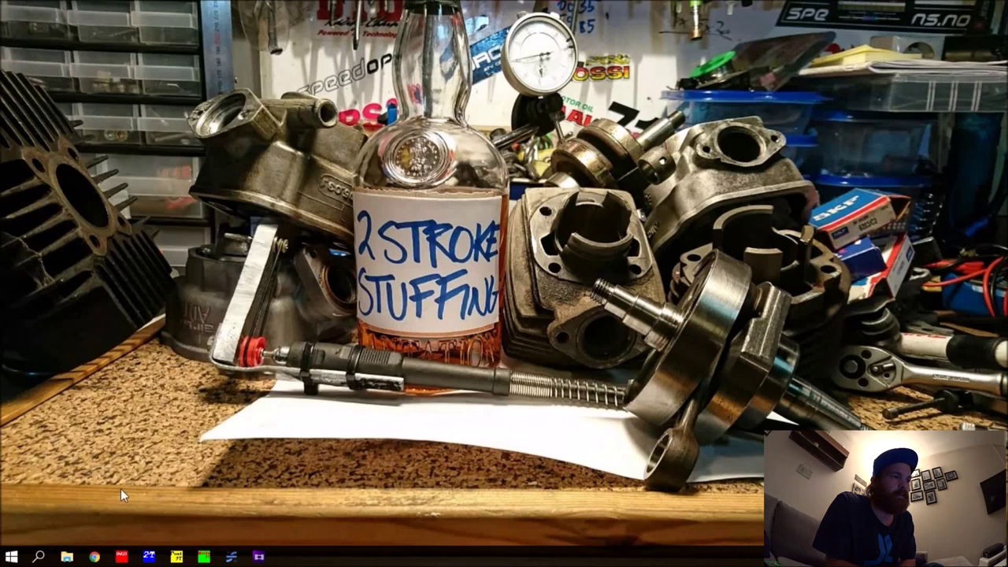
click(177, 556)
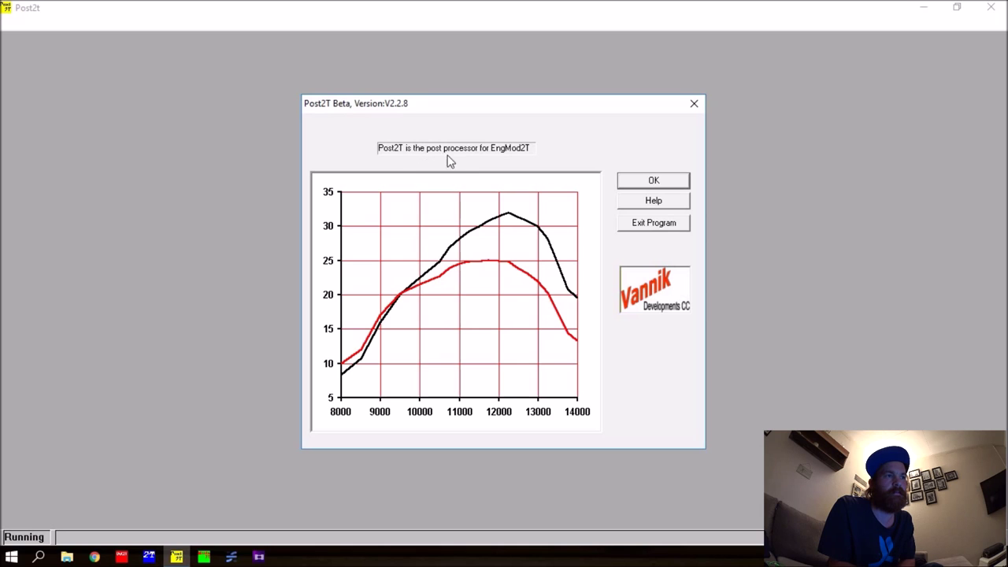
click(660, 220)
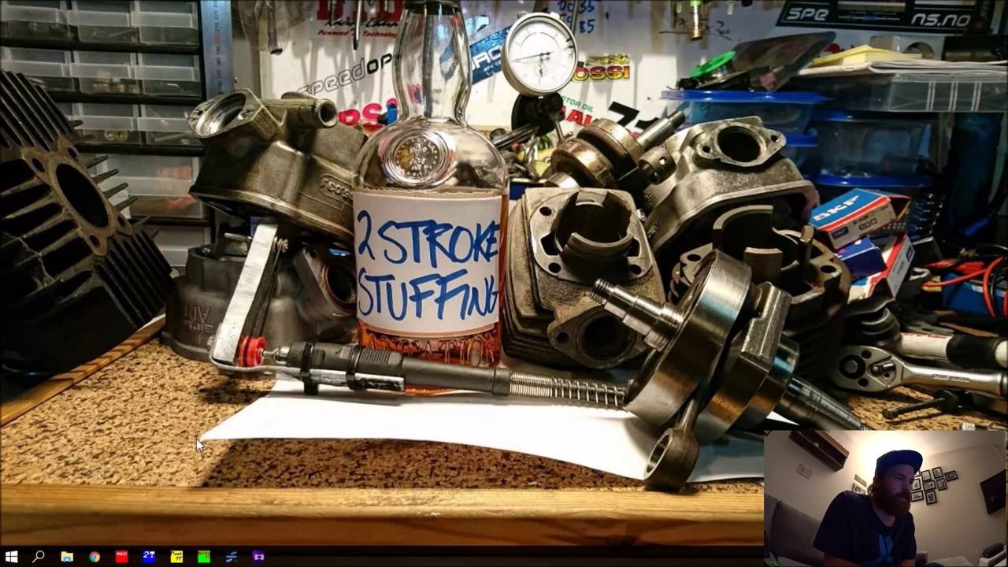
click(207, 557)
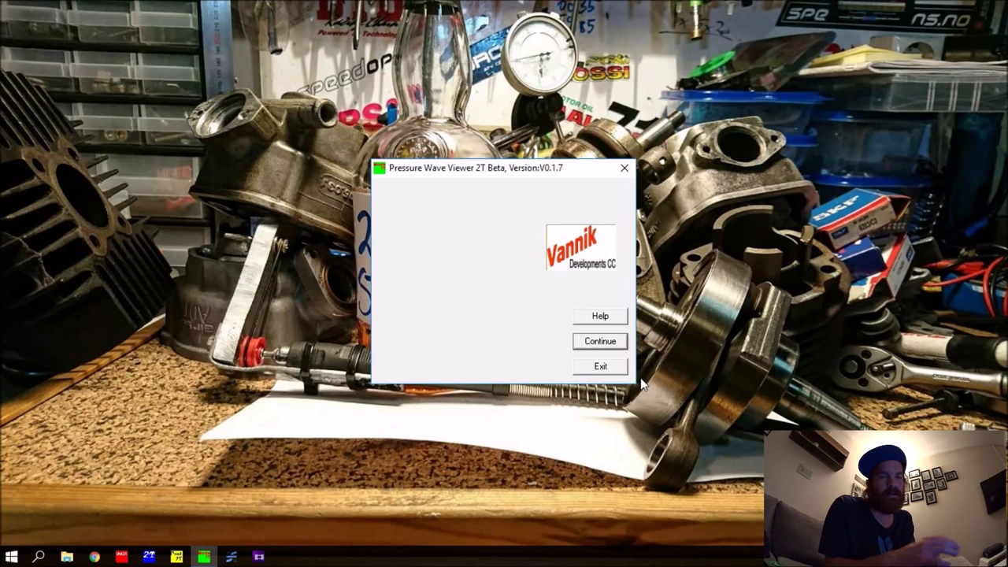
click(601, 367)
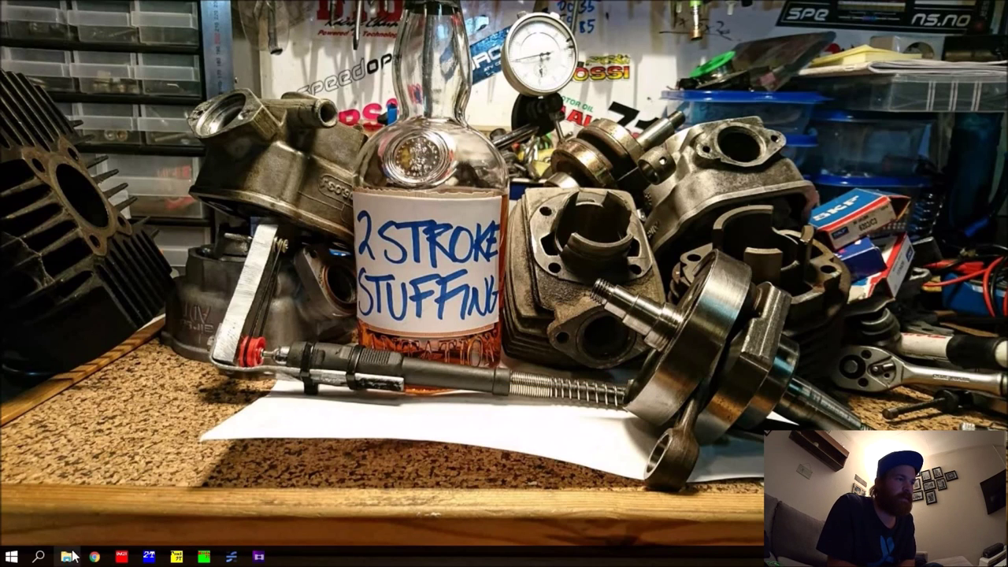
click(128, 556)
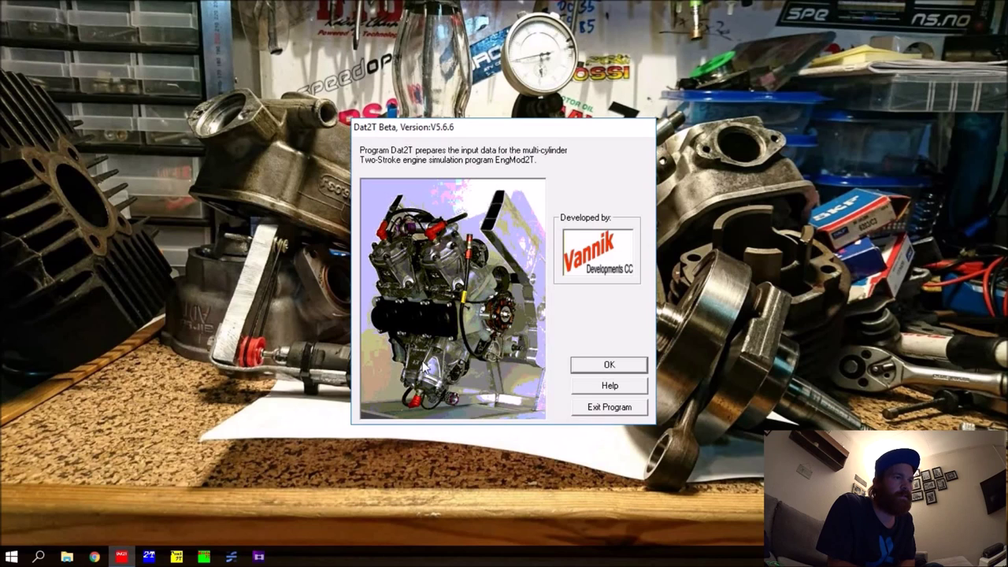
Step: Open the existing project spx20.pjt from the C:\2Stroke folder
click(611, 366)
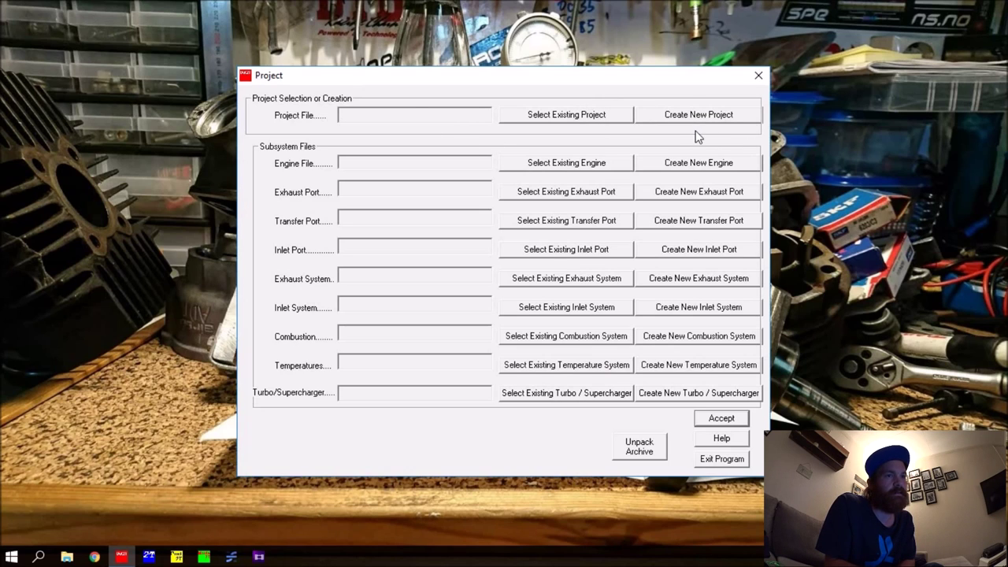
click(566, 116)
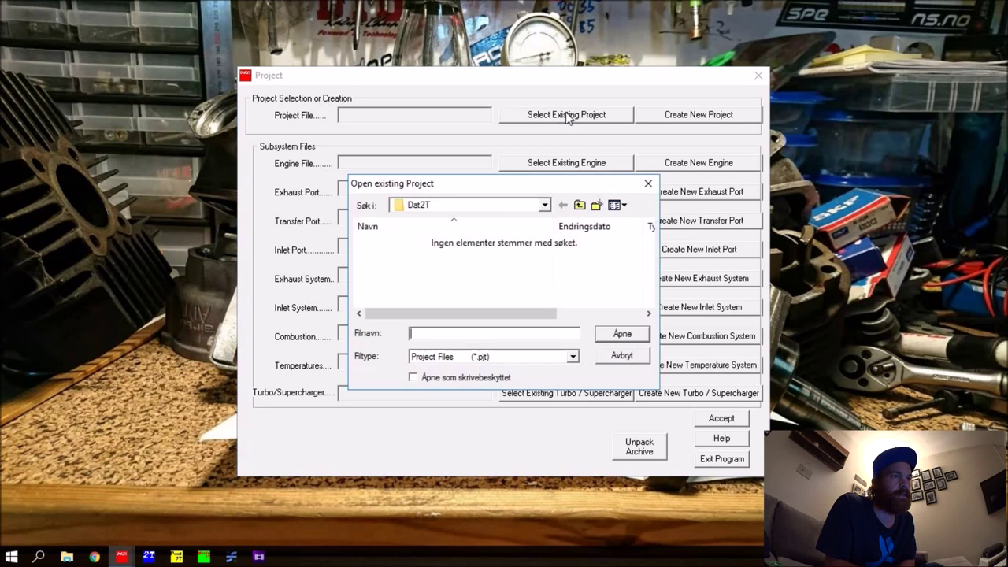
click(544, 205)
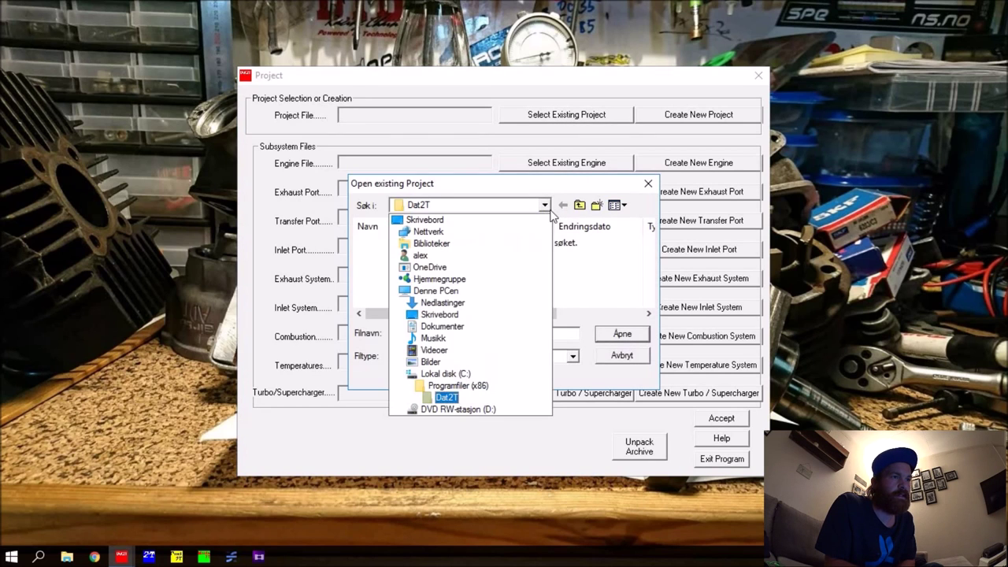
click(441, 374)
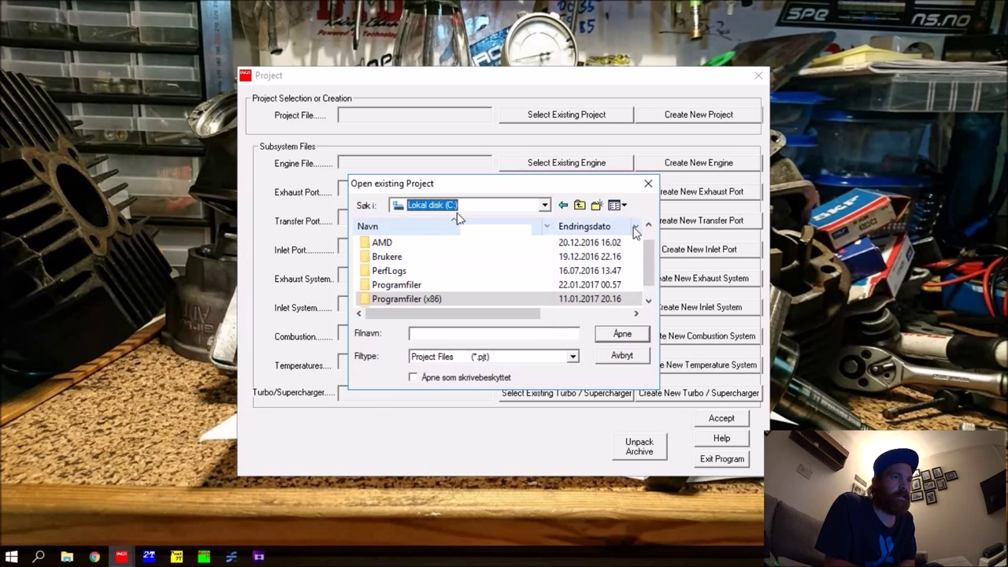
click(648, 226)
click(435, 243)
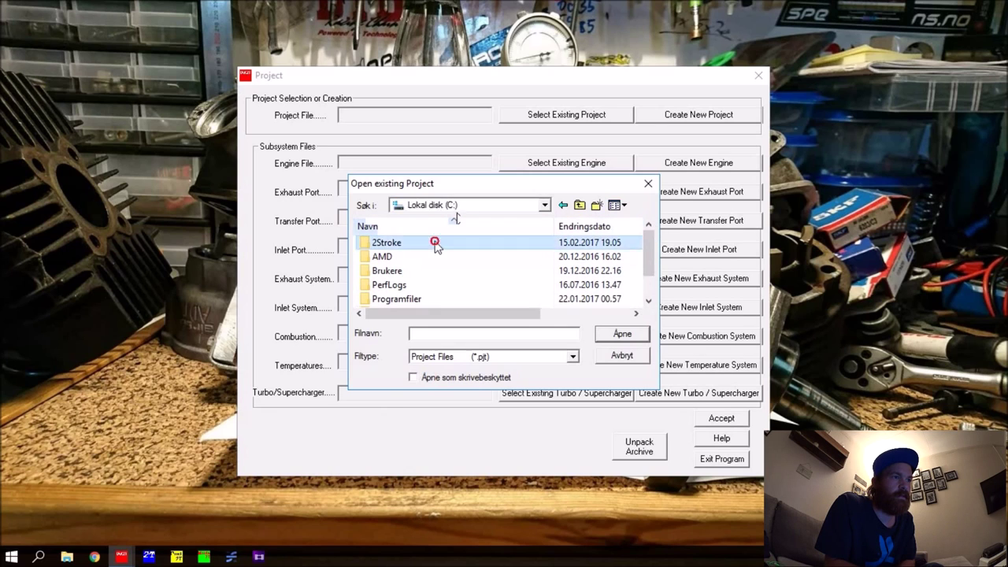
double_click(435, 242)
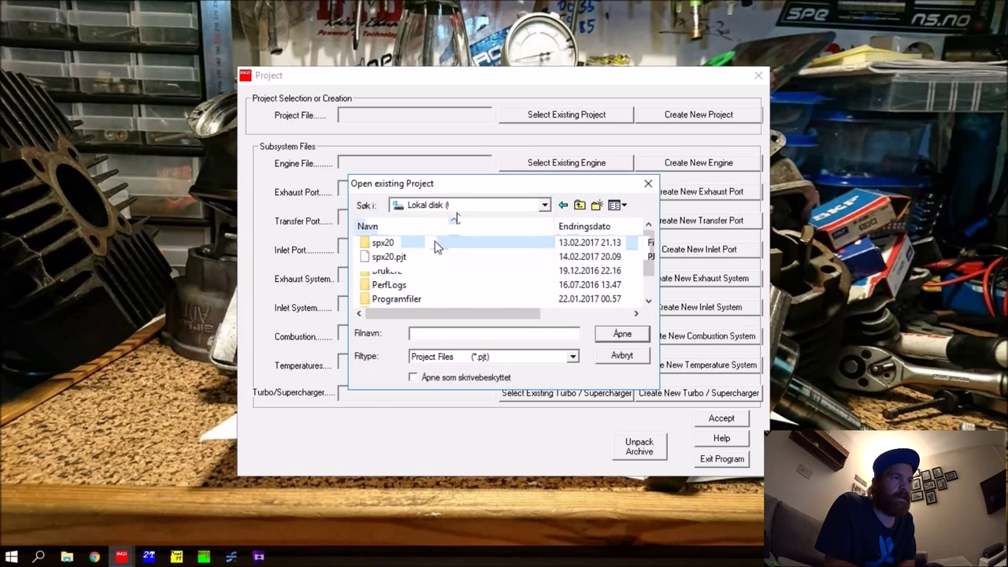
double_click(384, 258)
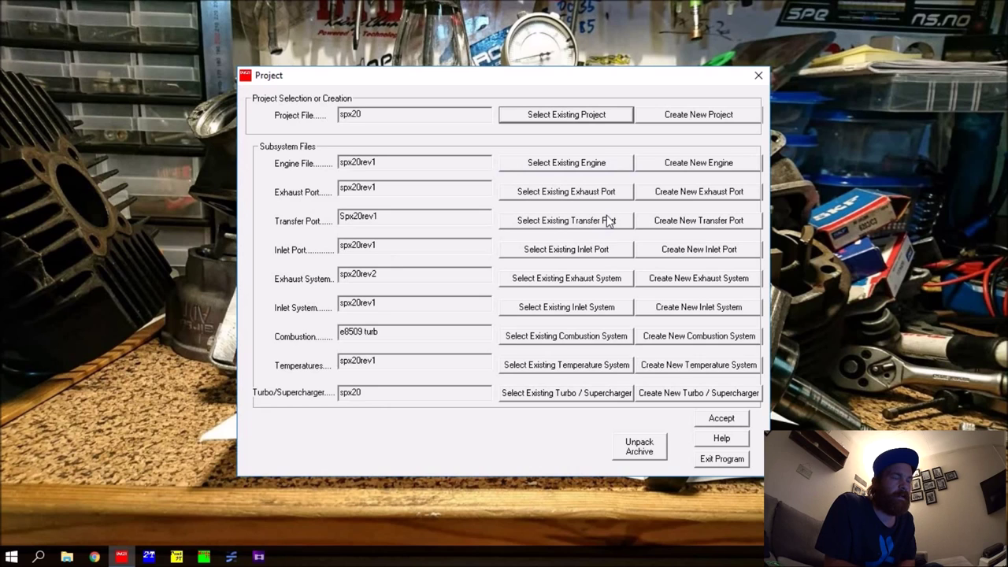
Step: Accept the spx20 subsystem files and bring up the spx20rev1.eng engine data
click(721, 419)
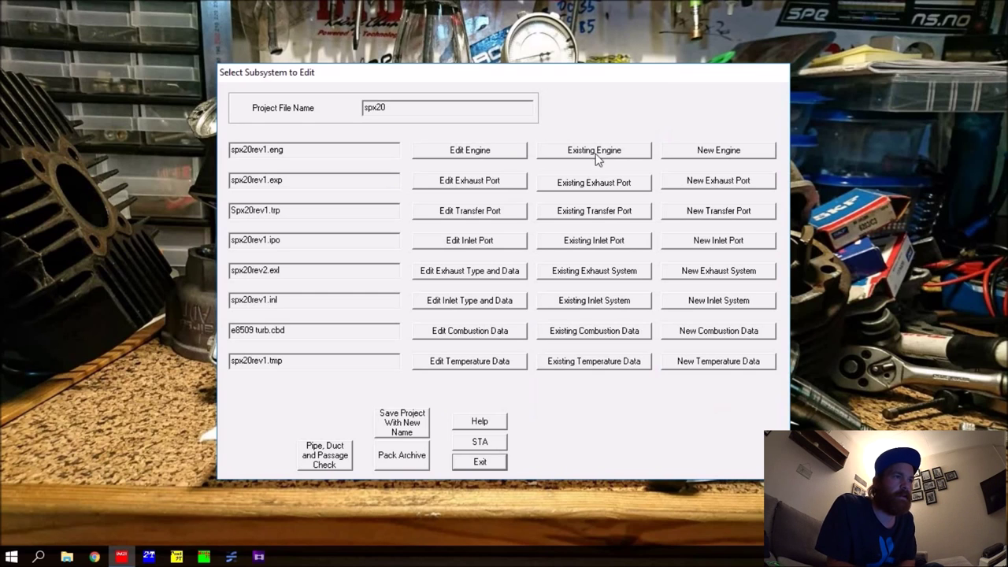
click(473, 175)
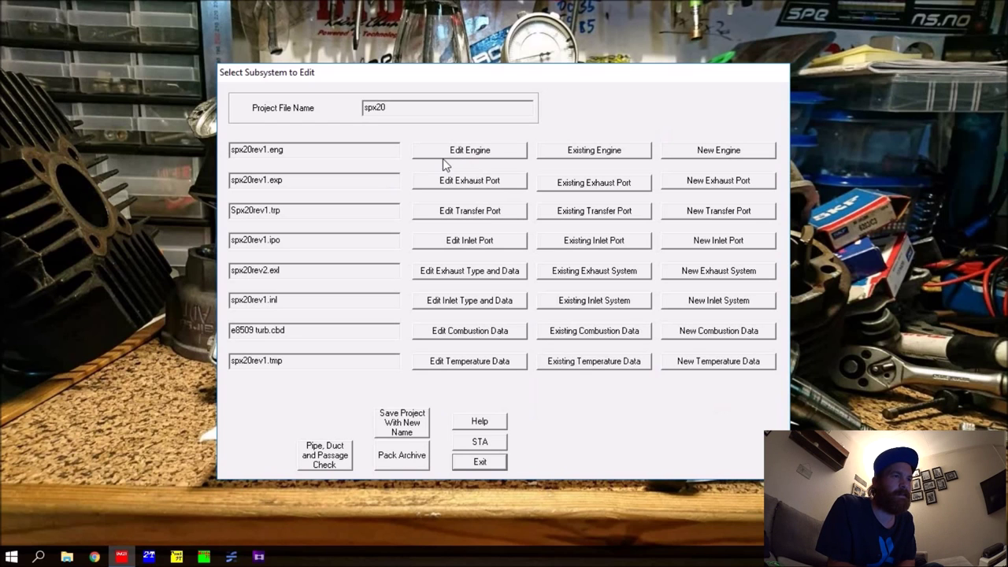
click(444, 155)
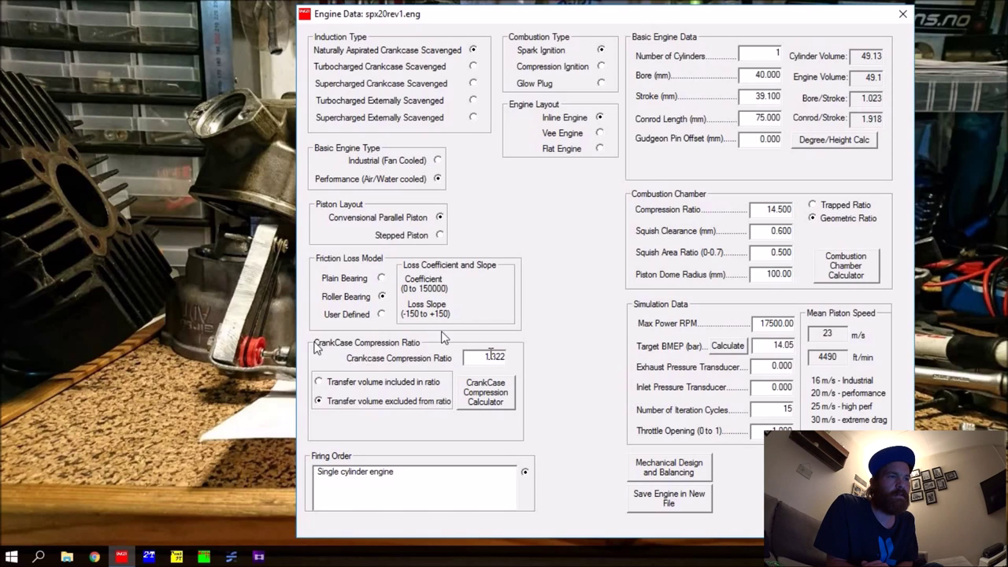
Step: Check the CrankCase Compression Calculator and close it unchanged, keeping ratio 1.322
click(483, 398)
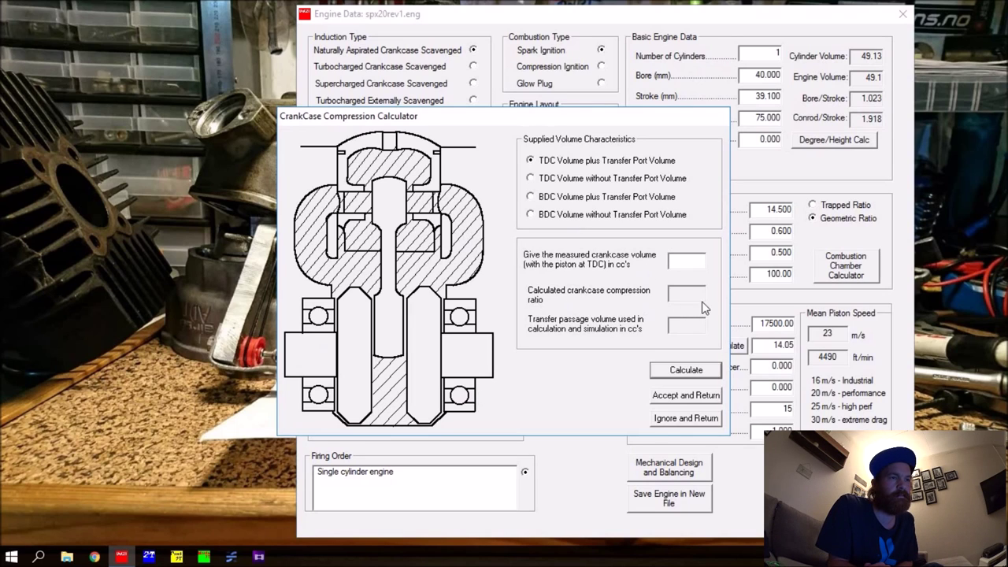
click(690, 413)
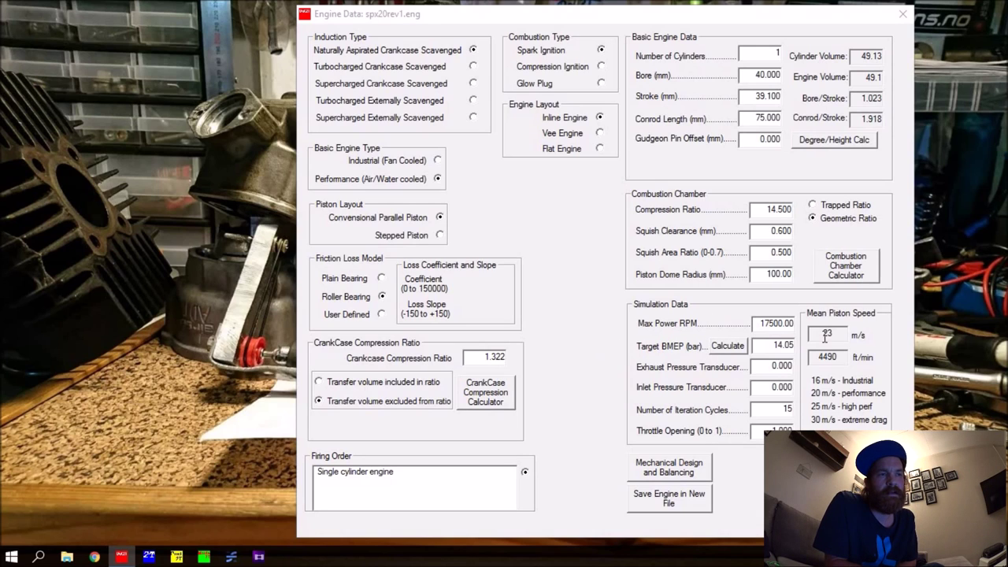
Step: Cancel the Target BMEP calculator, keeping 14.05, and close the engine data
click(727, 345)
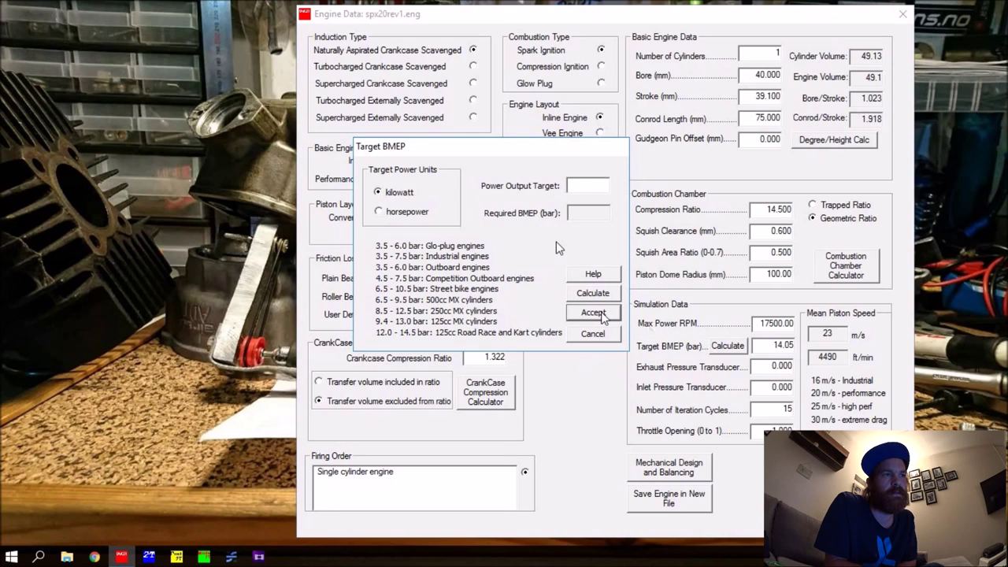
click(594, 335)
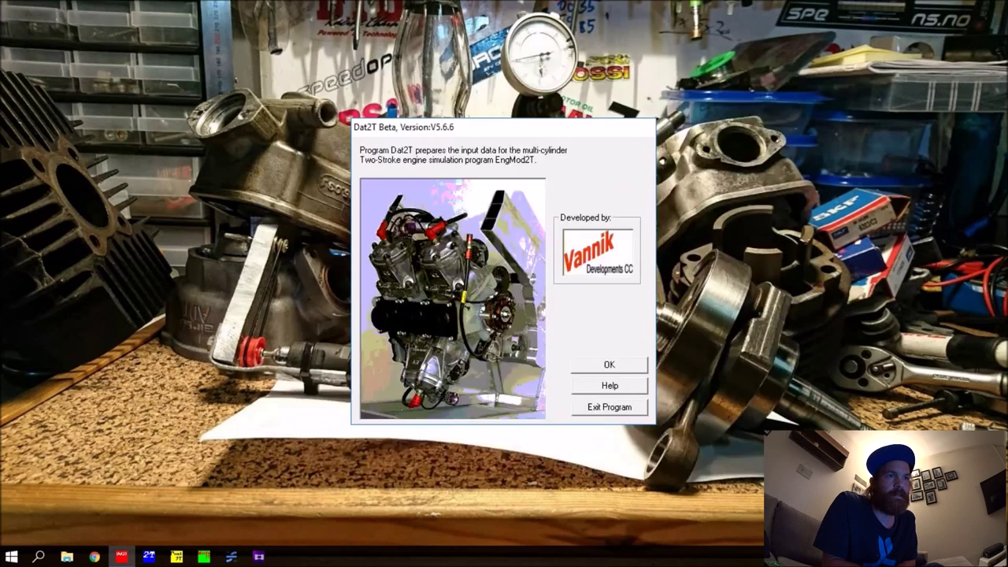
click(605, 363)
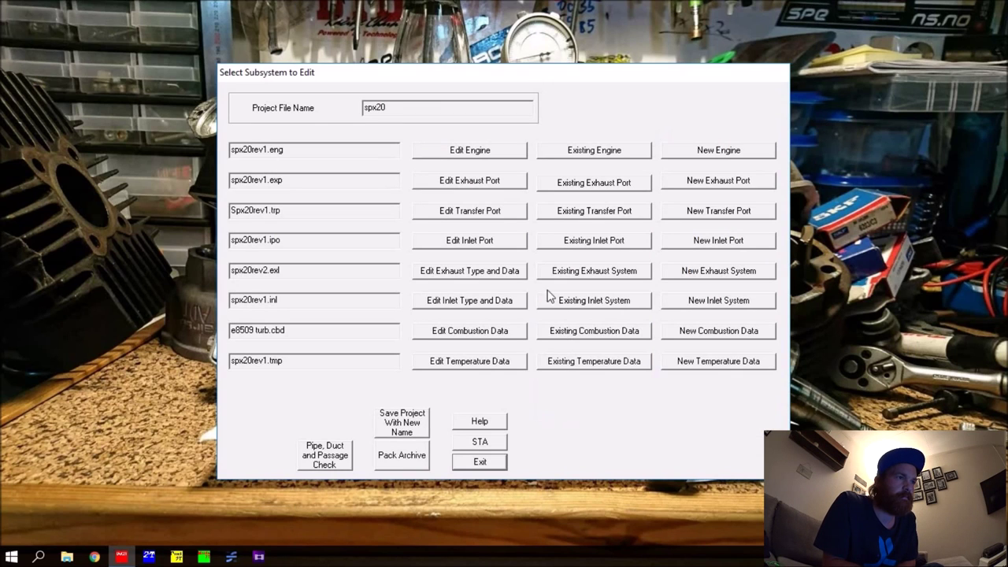
Step: Set the spx20rev1.exp exhaust port data to Controlled Power Valve
click(463, 182)
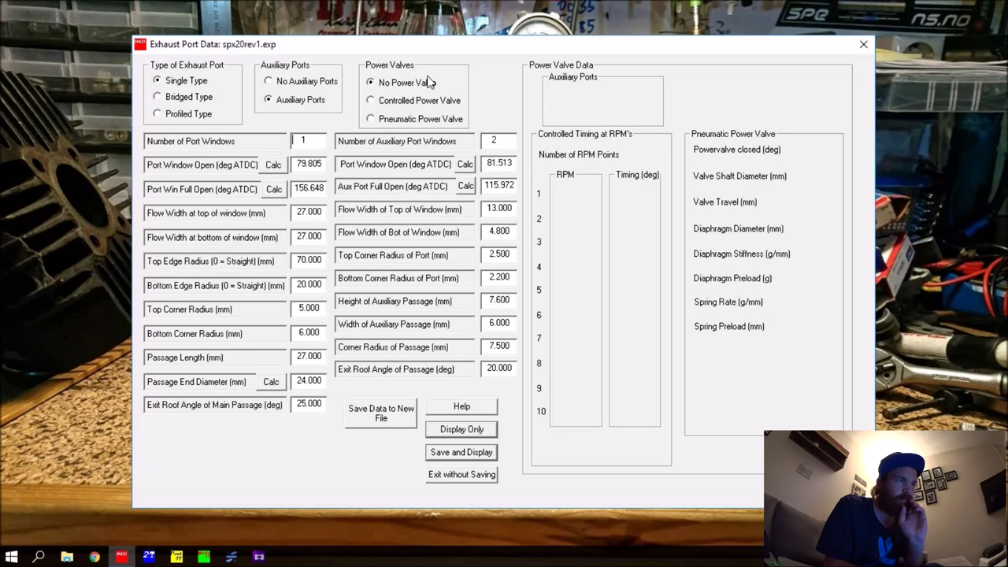
click(371, 102)
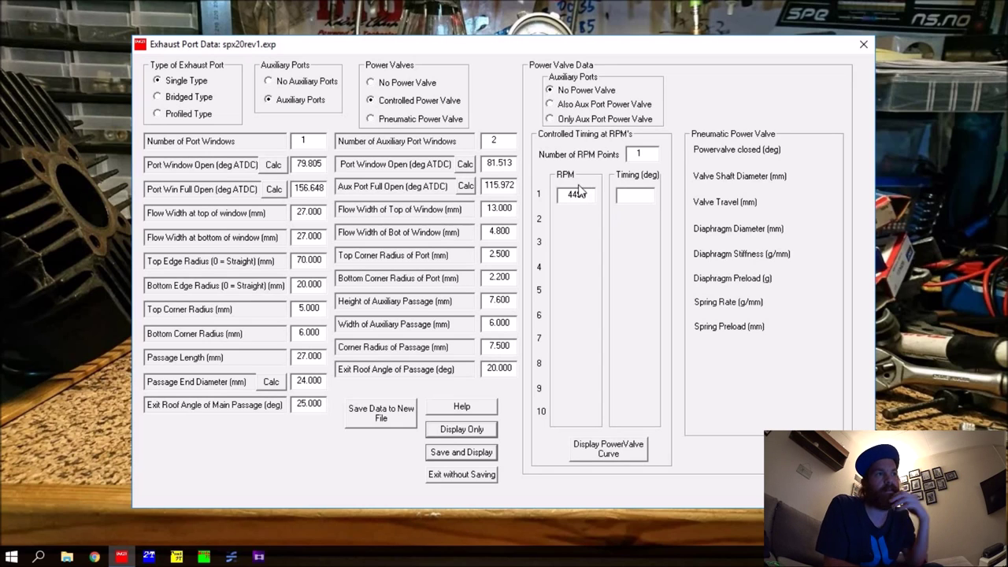
Step: Revert the exhaust port to No Power Valve and exit without saving
click(372, 83)
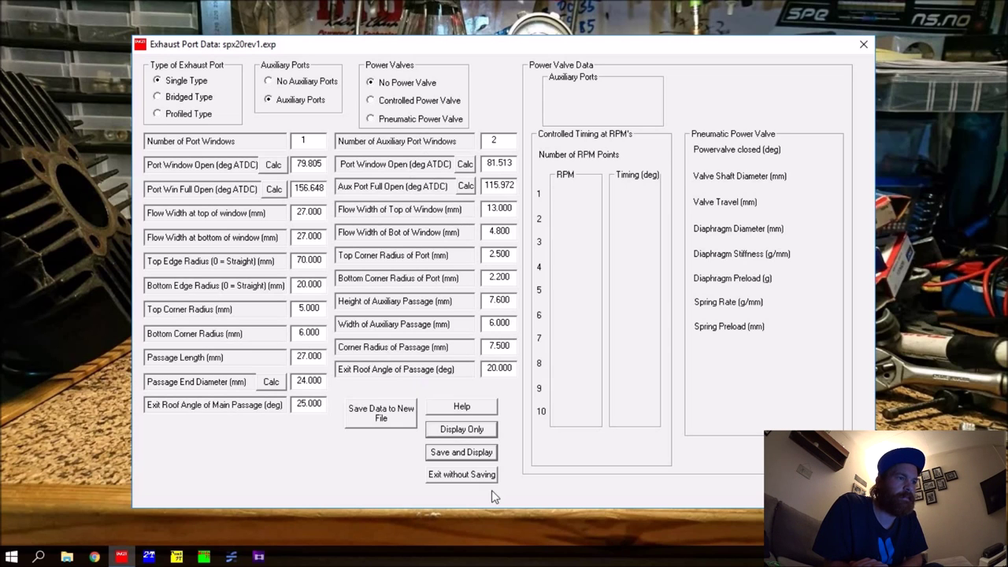
click(465, 475)
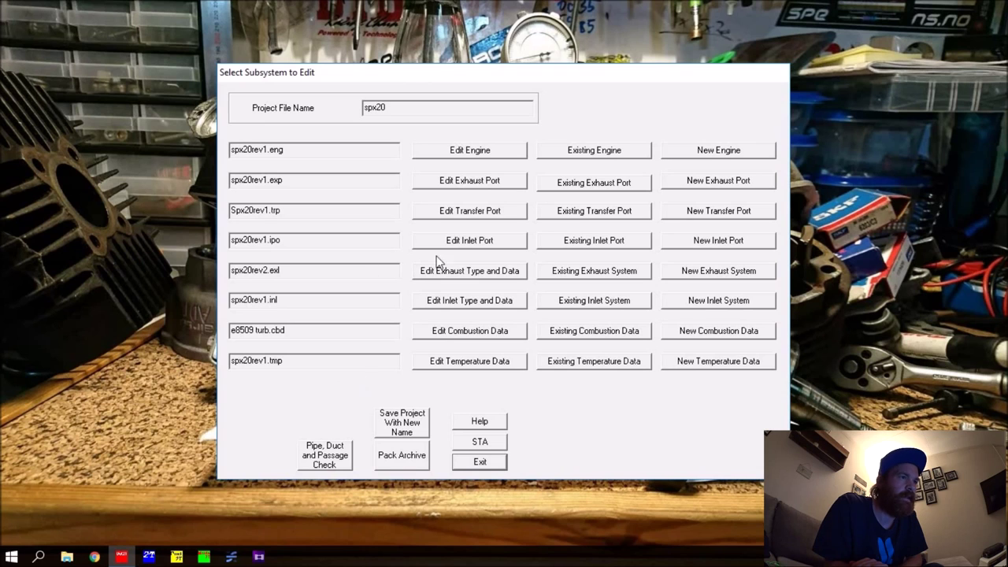
click(486, 214)
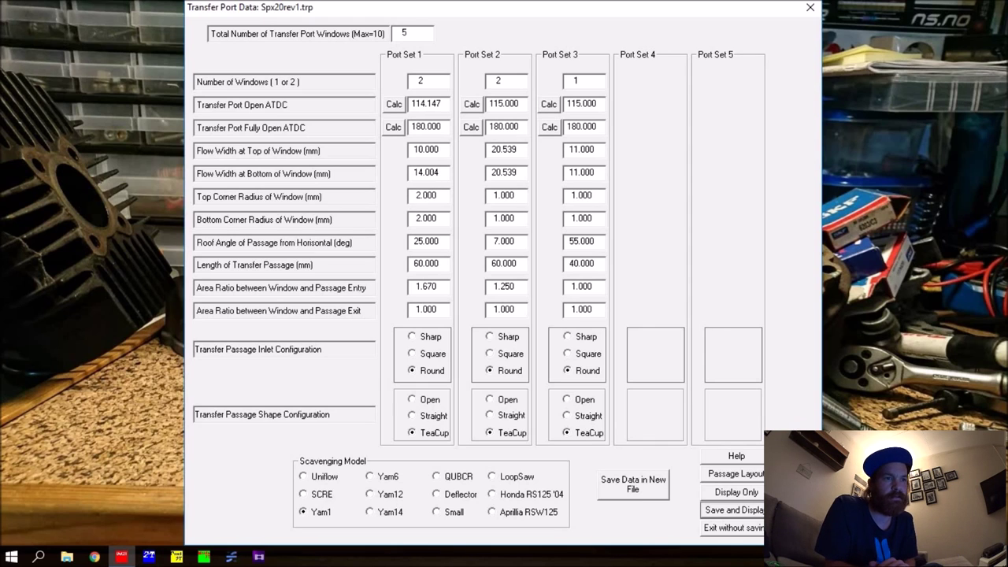
click(743, 527)
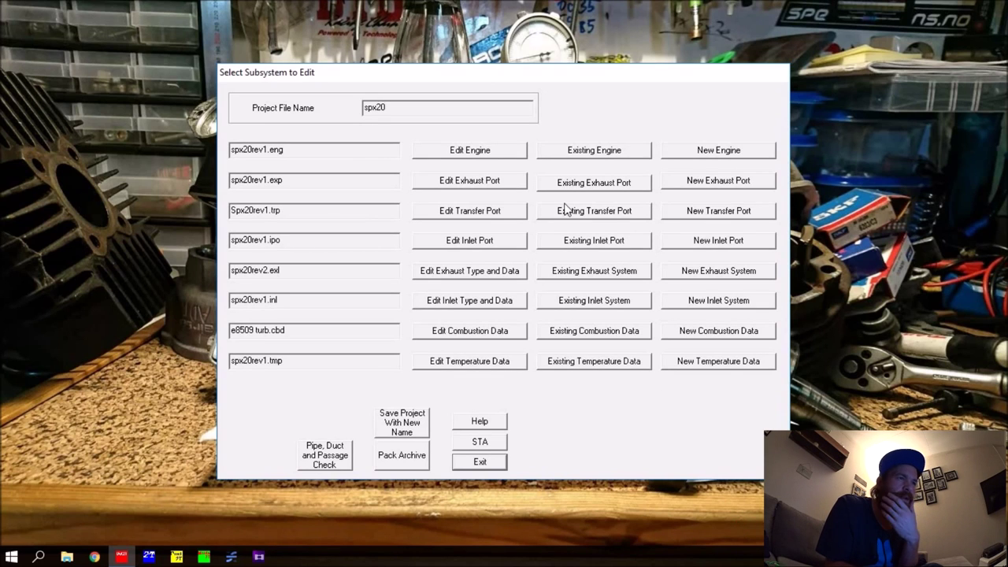
Step: Bring up the spx20rev1.ipo rotary disc valve inlet port data
click(468, 246)
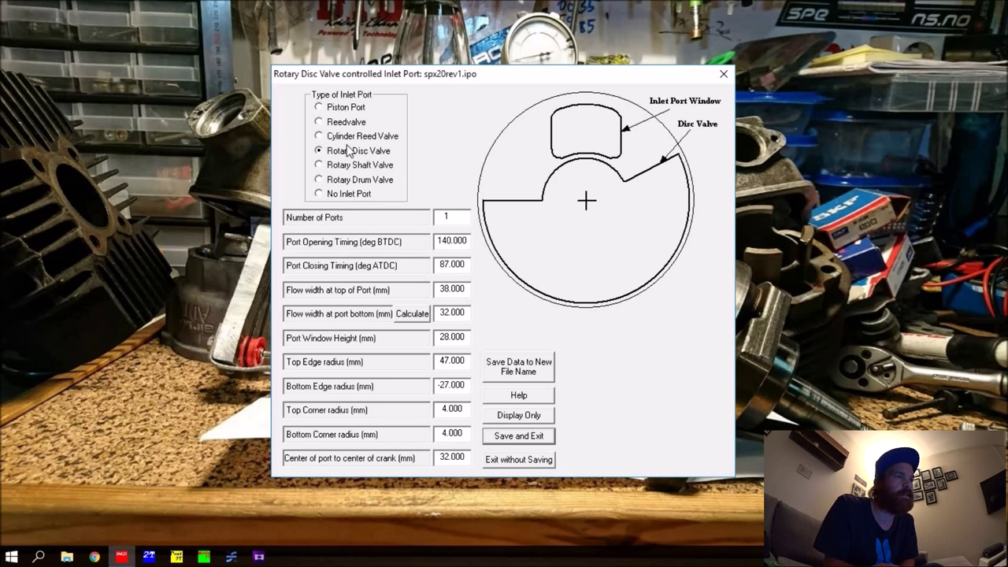
Step: Switch the inlet to Piston Port (81° BTDC), then exit without saving
click(319, 109)
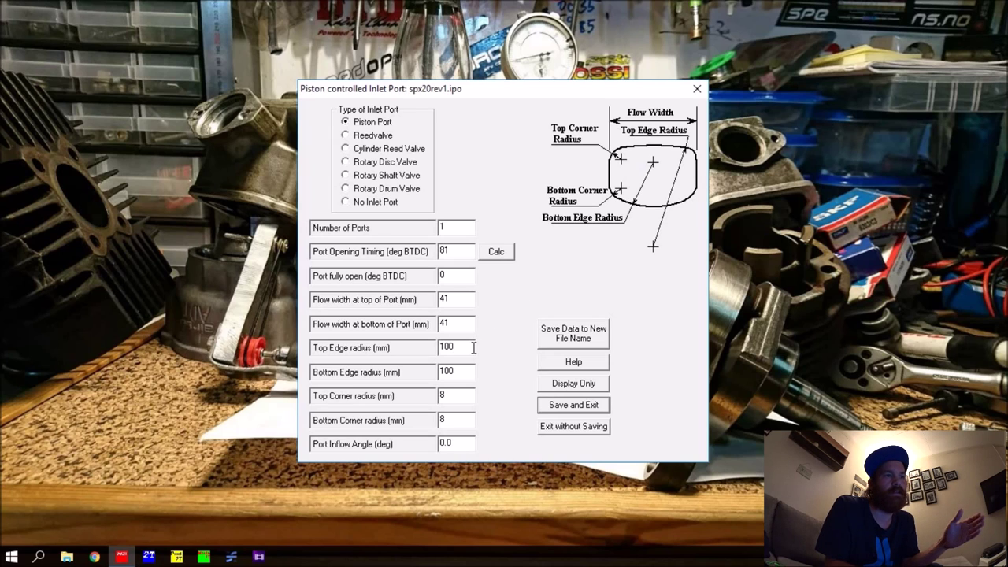
click(557, 430)
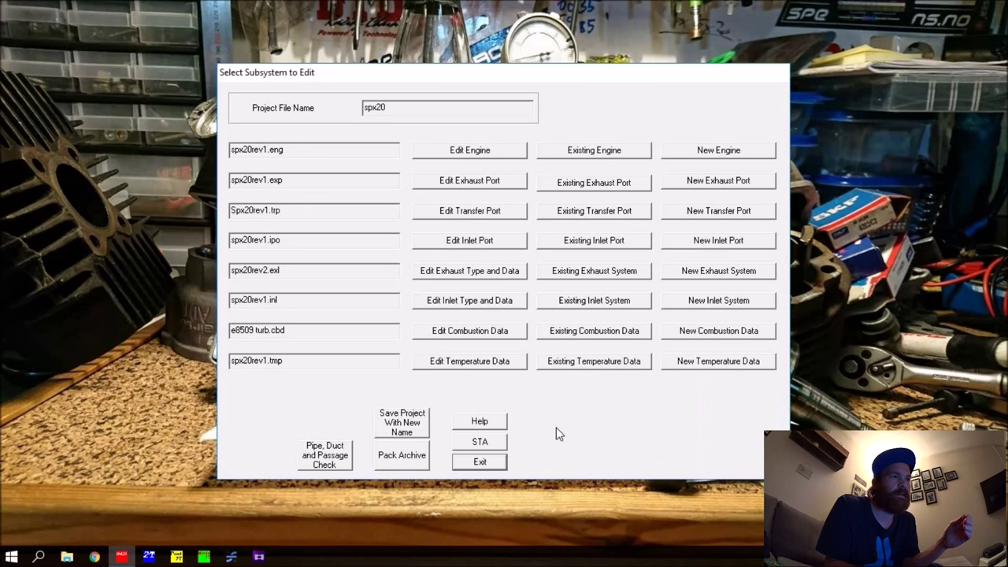
click(471, 241)
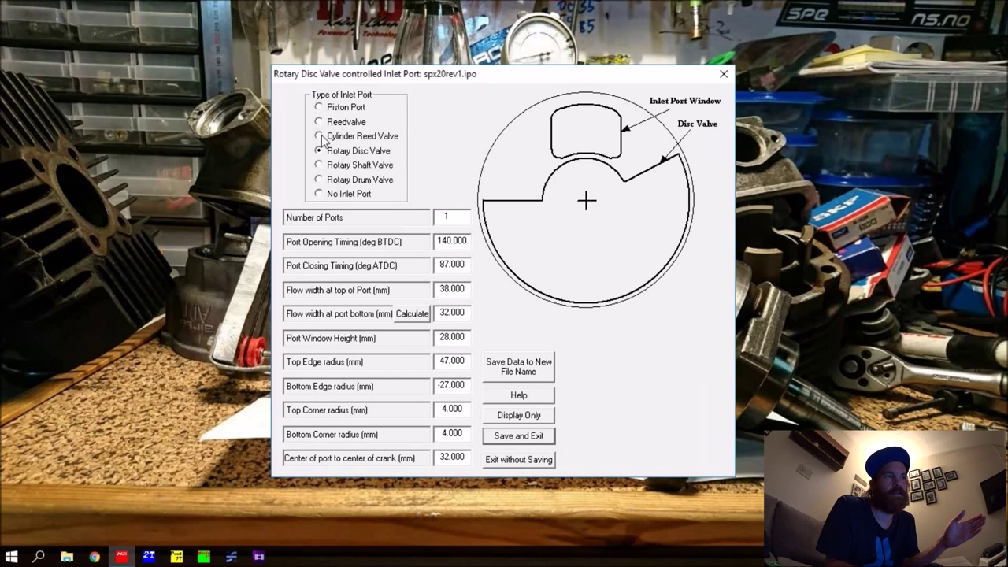
click(319, 122)
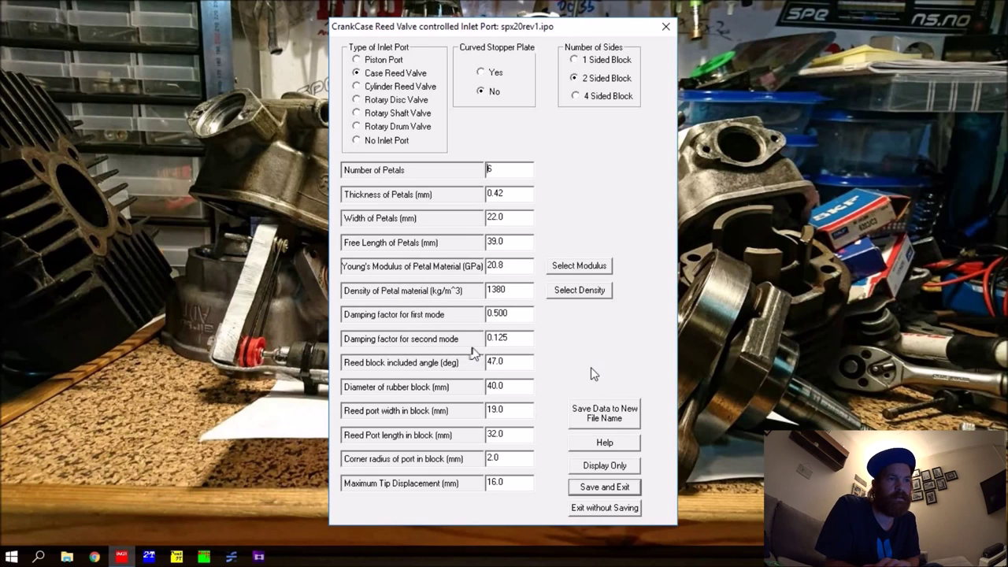
click(624, 508)
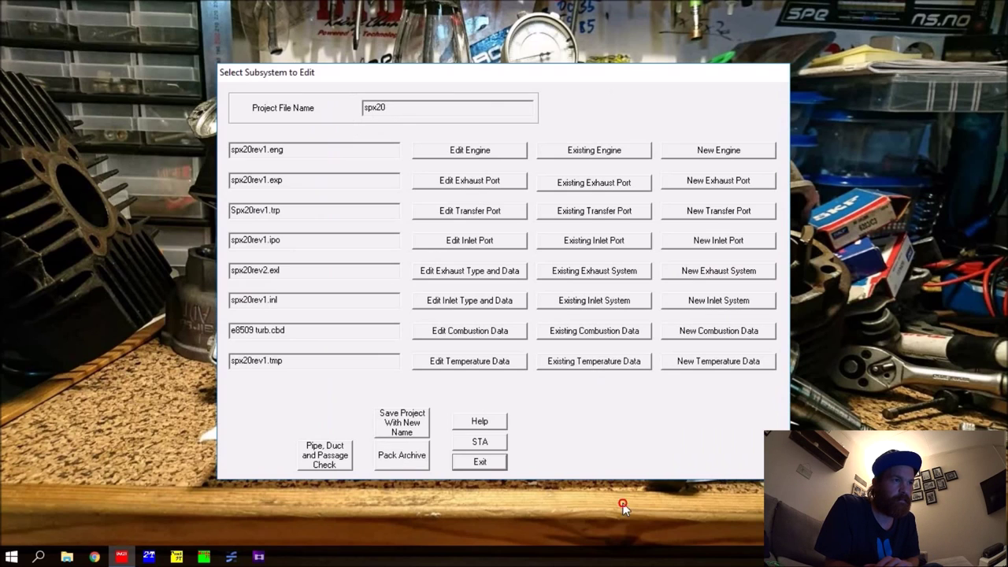
Step: Display the spx20rev2 tuned pipe schematic: 595.0 mm tuned length, 1593.6 cc volume
click(475, 274)
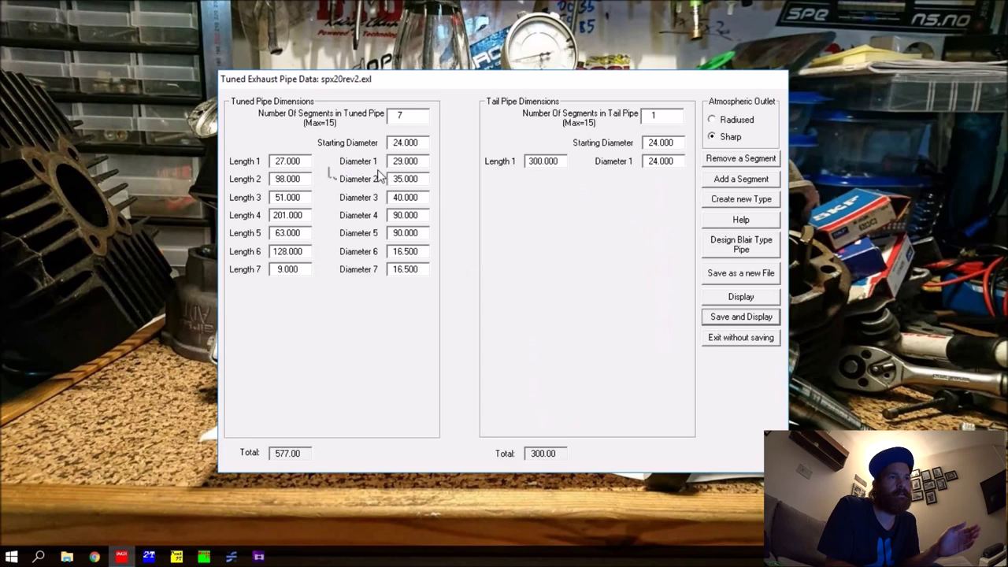
click(740, 297)
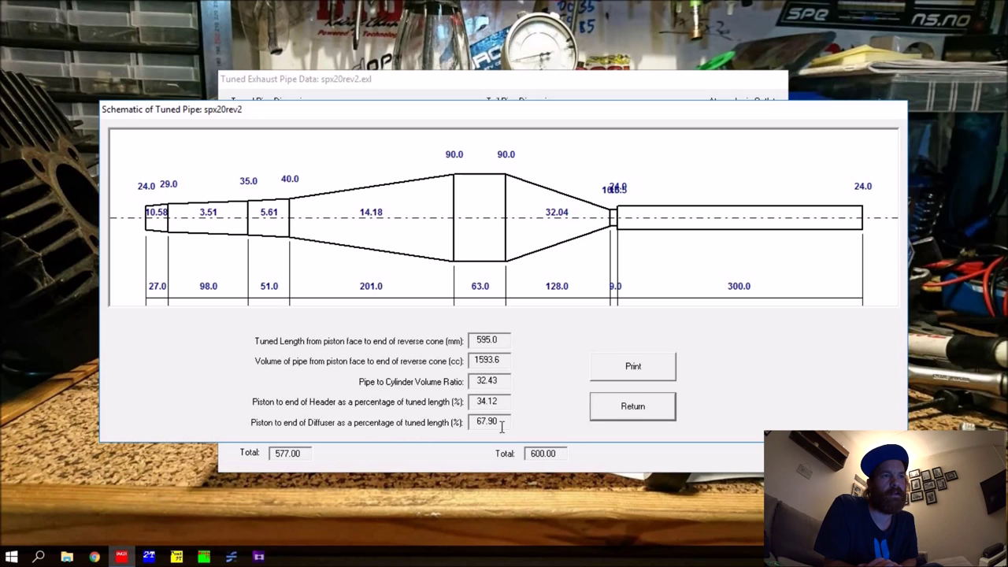
Step: Close the schematic and bring up the Blair-type tuned pipe design input data
click(652, 406)
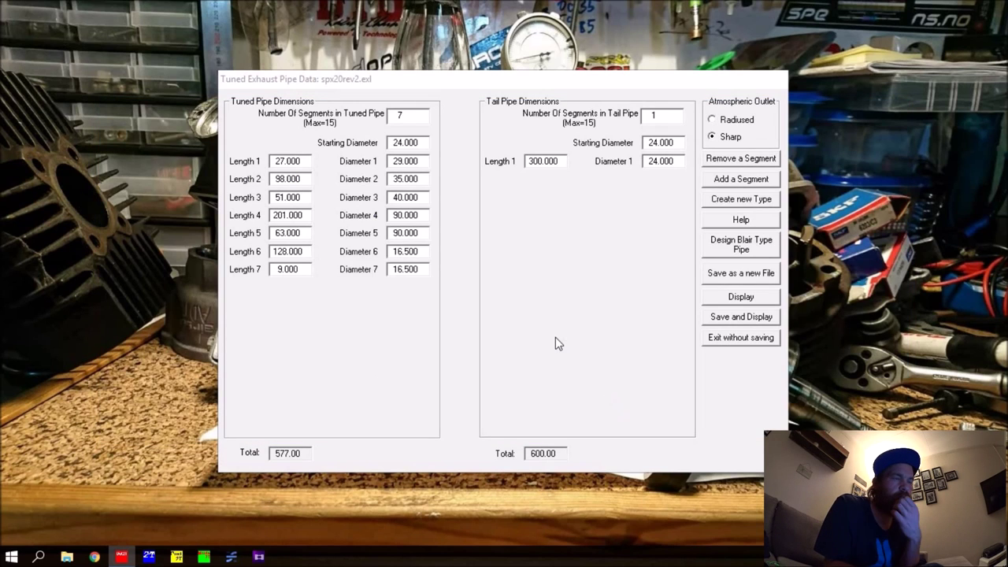
click(740, 246)
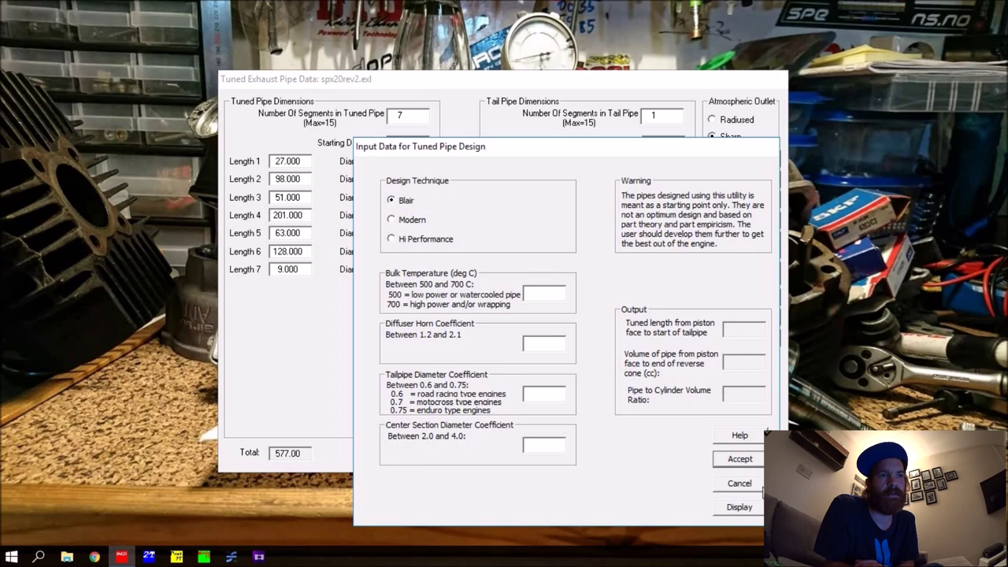
Step: Cancel the tuned pipe design helper, keeping the 7-segment, 577.00 exhaust pipe unchanged
click(738, 483)
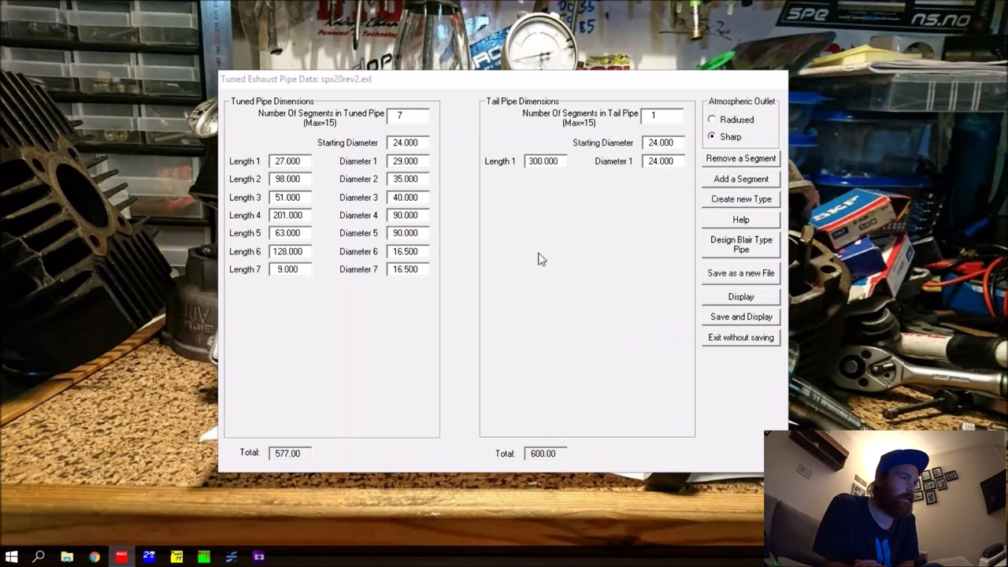
Step: Leave the exhaust data unsaved, view the spx20rev1.inl inlet pipe schematic, then exit it unsaved
click(746, 337)
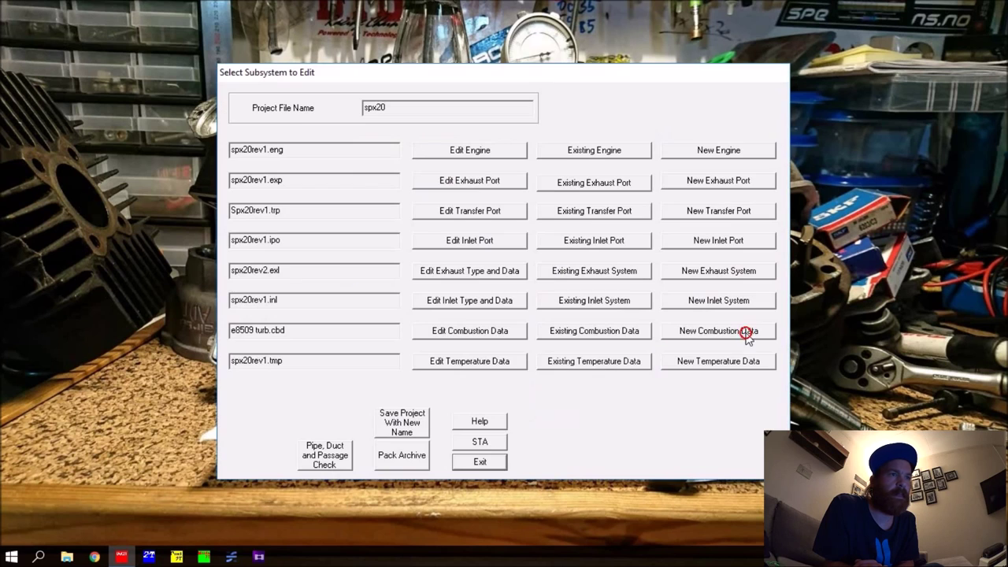
click(492, 306)
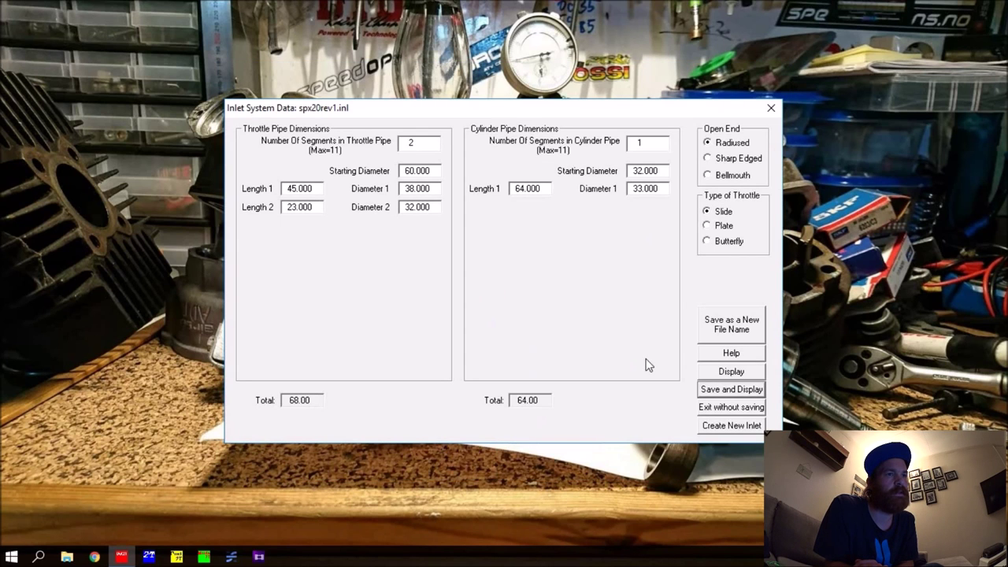
click(729, 373)
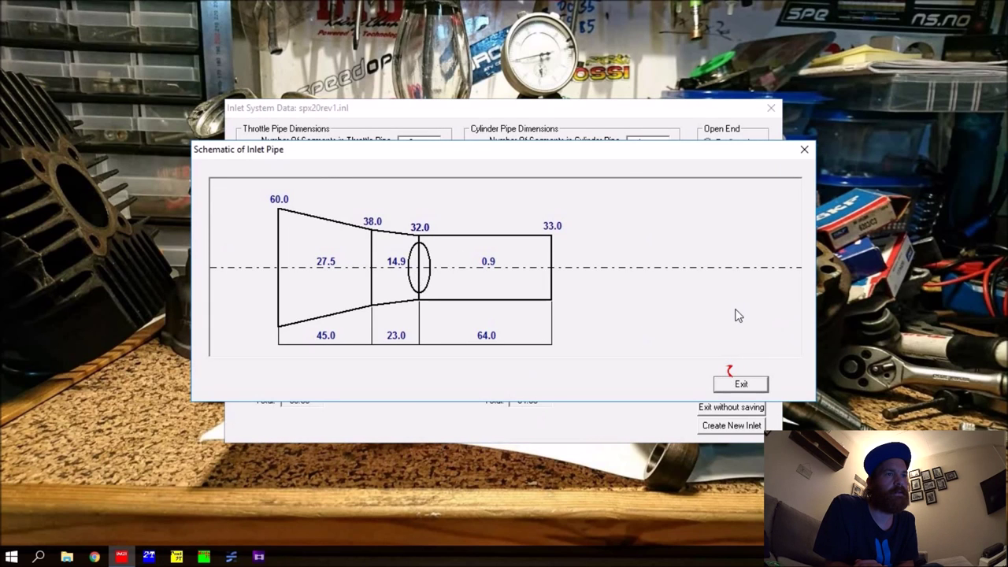
click(746, 383)
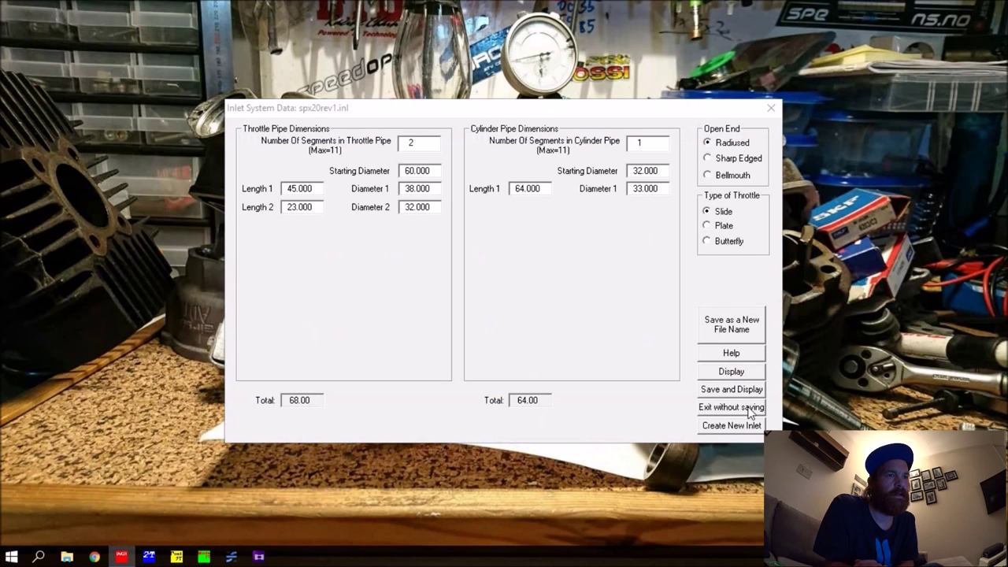
click(736, 407)
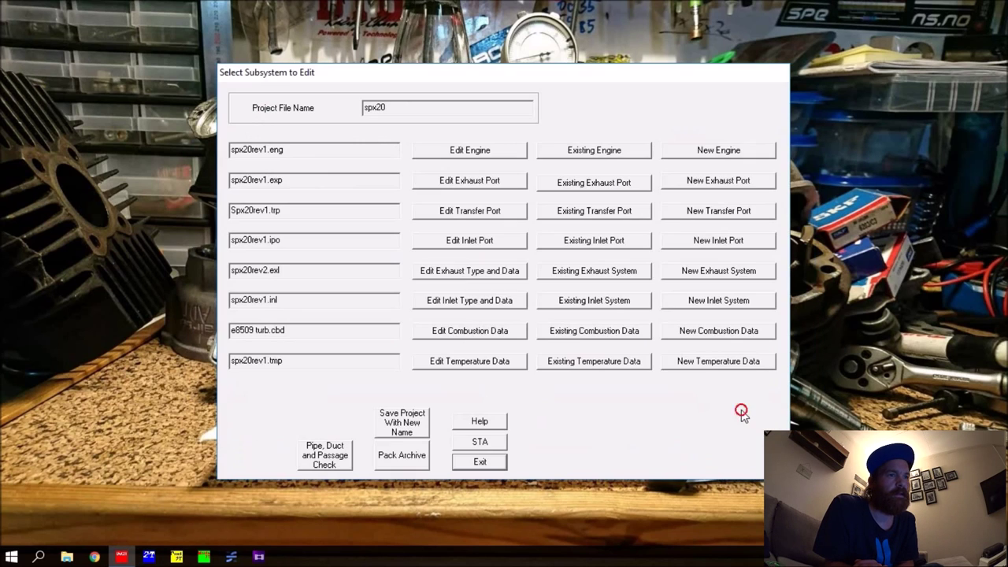
click(441, 337)
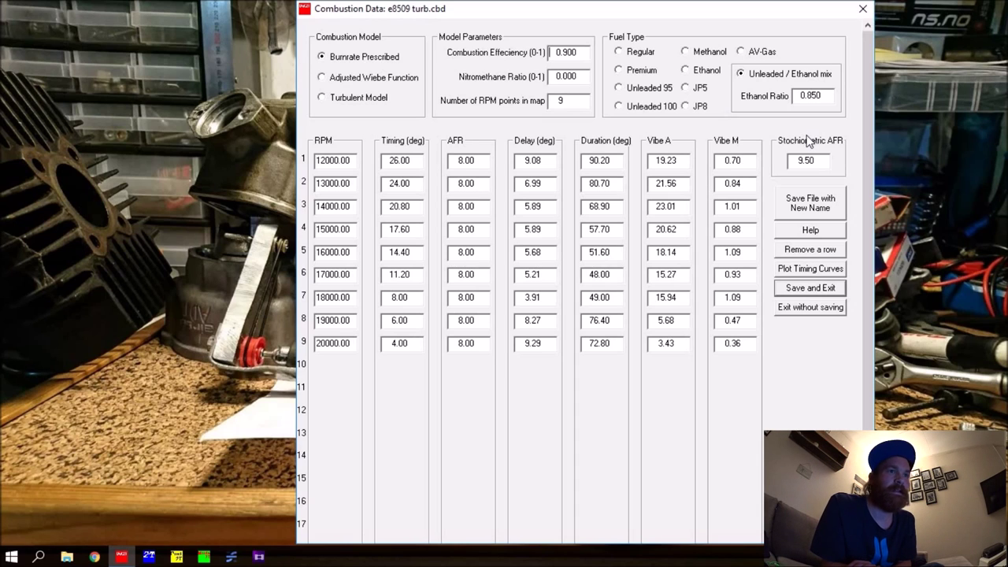
click(811, 307)
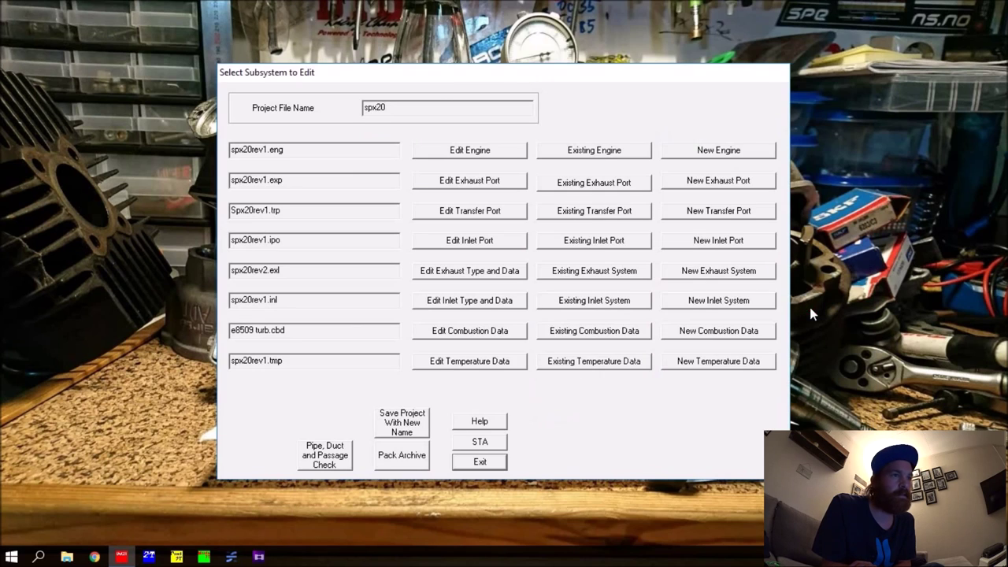
click(476, 363)
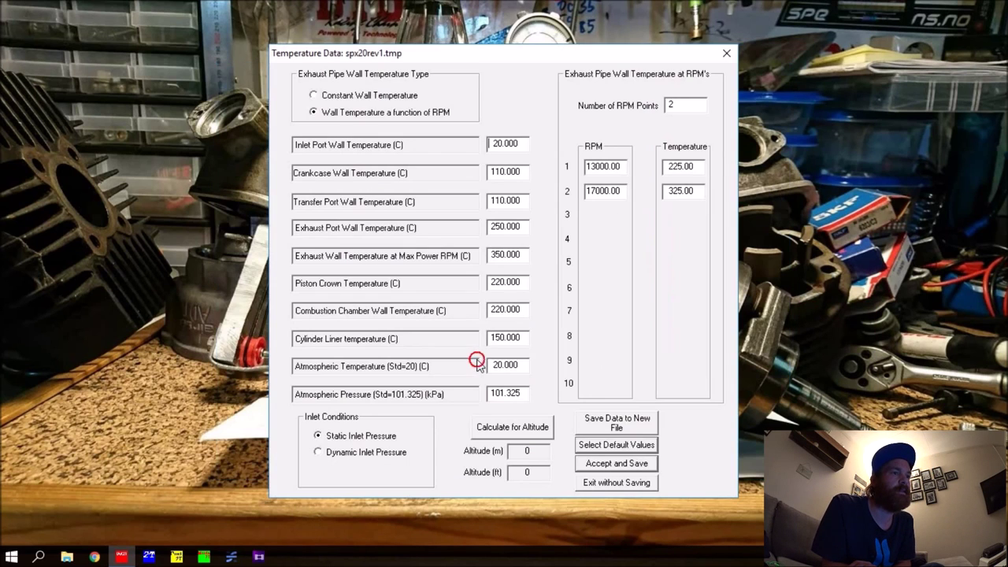
click(314, 112)
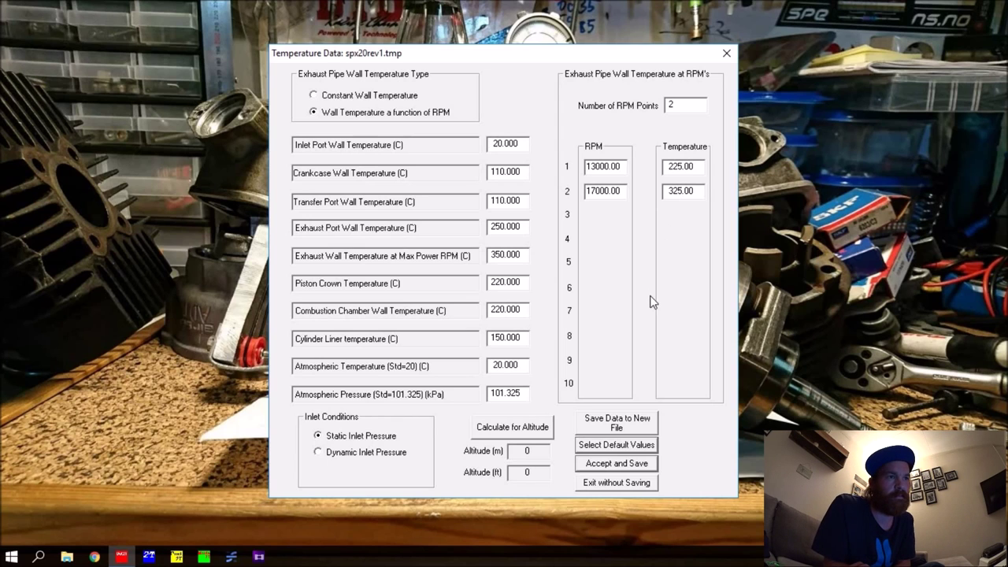
click(607, 483)
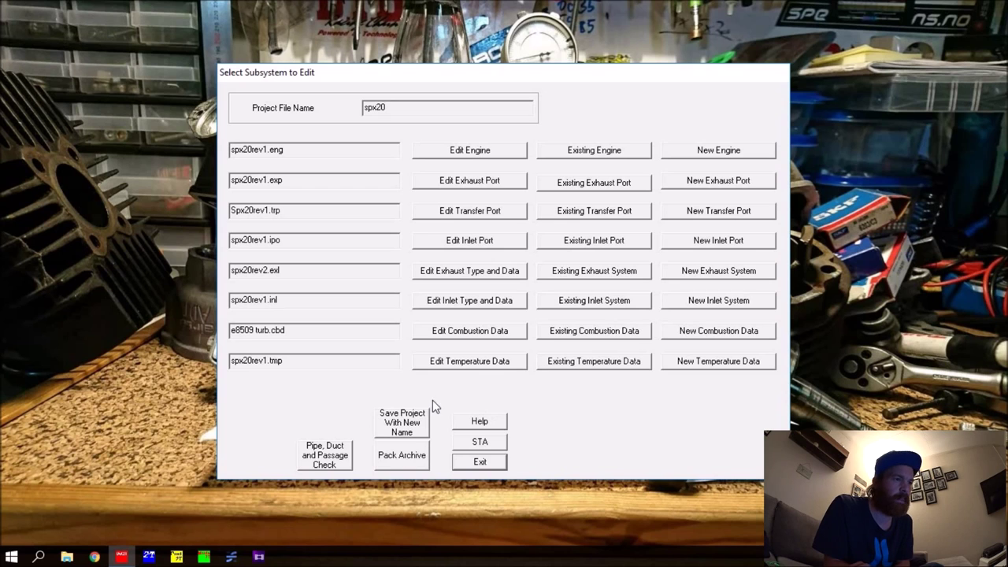
click(488, 464)
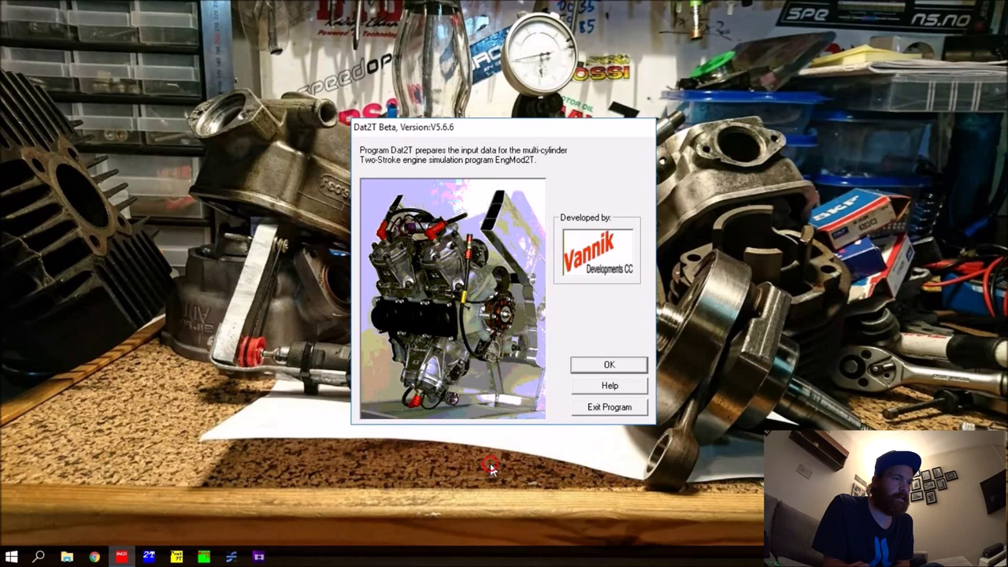
click(607, 363)
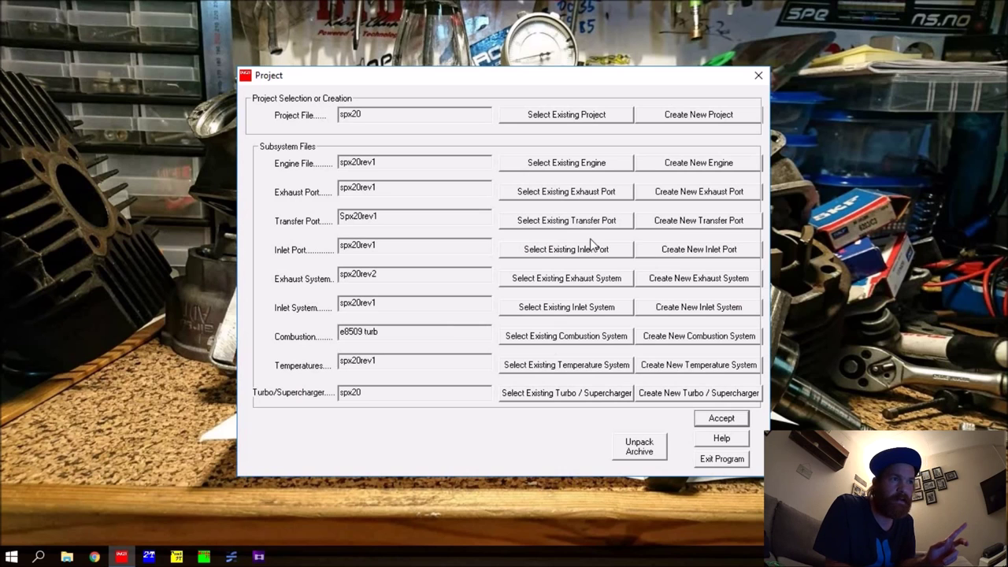
click(719, 418)
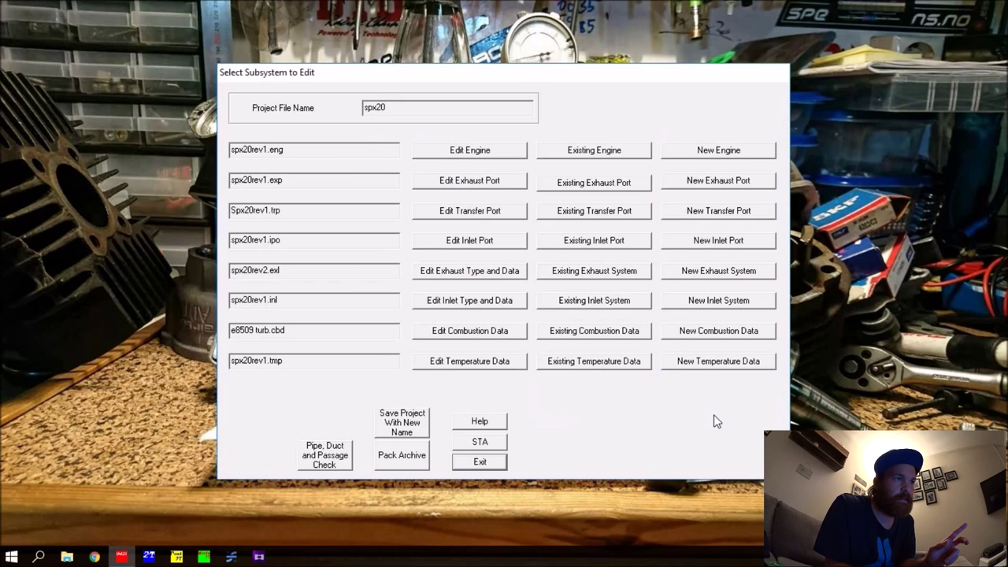
Step: Review the transfer passage layout, then leave the transfer port data without saving
click(464, 212)
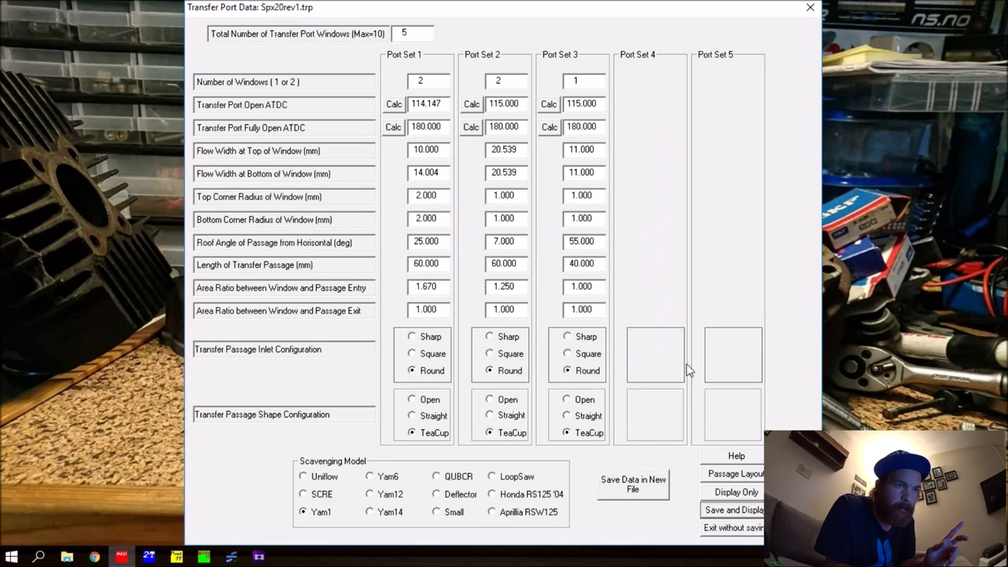
click(742, 473)
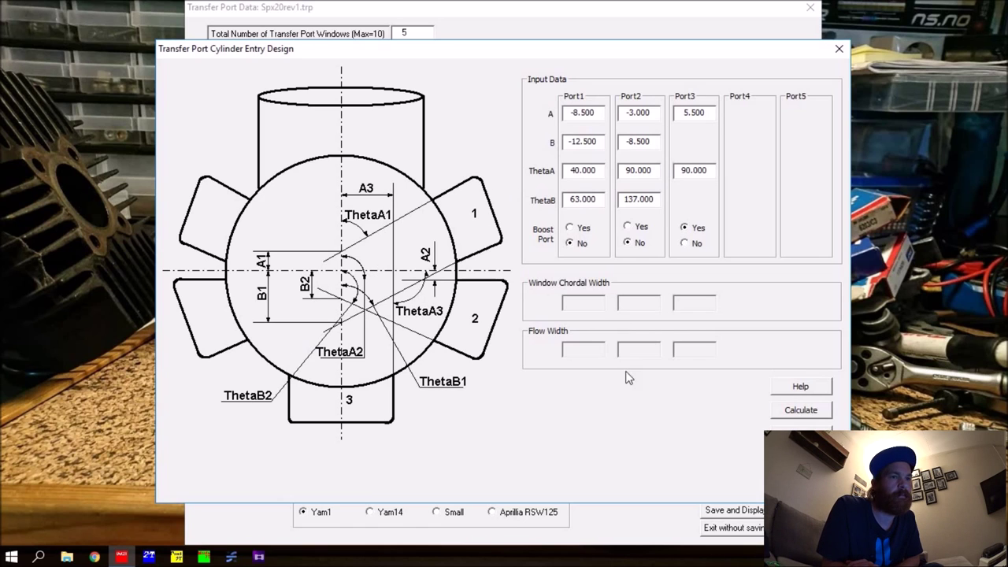
key(Escape)
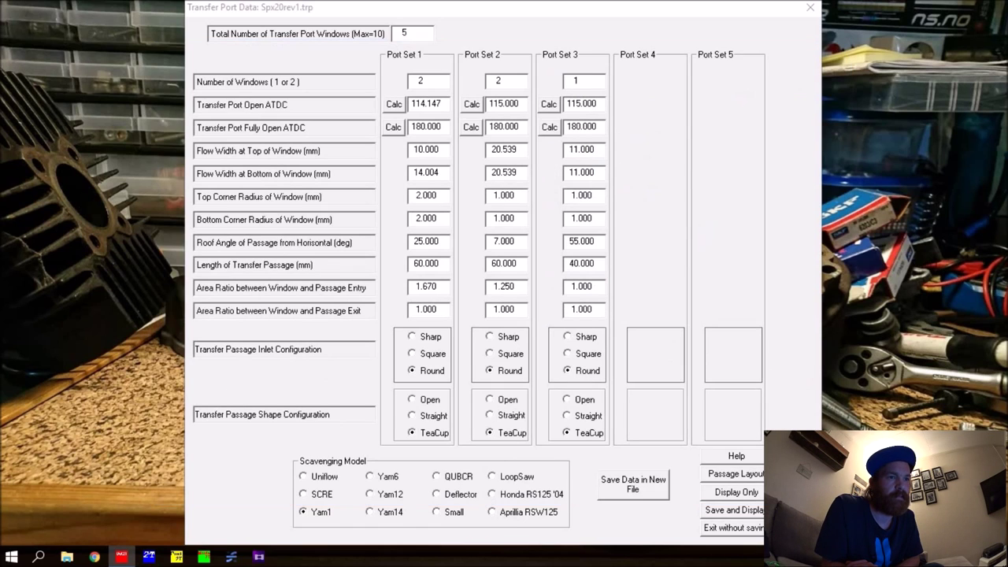
click(732, 528)
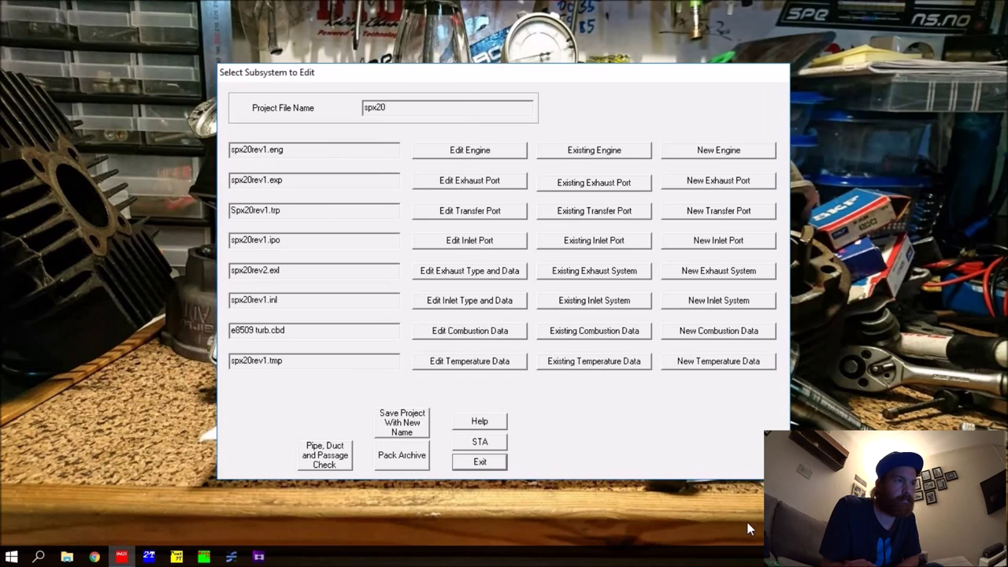
Step: Exit the subsystem list, quit Dat2T and launch EngMod2T
click(480, 462)
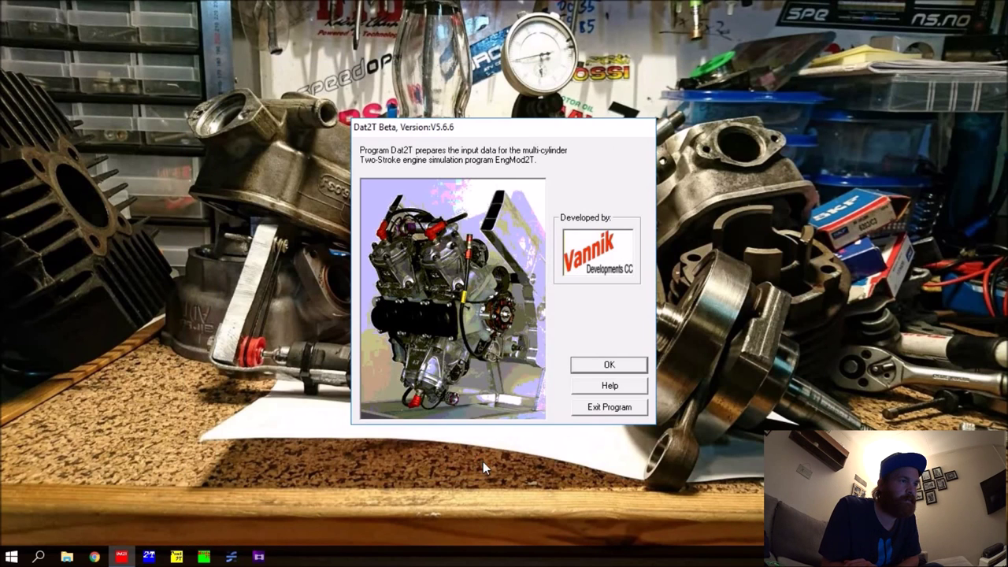
click(627, 408)
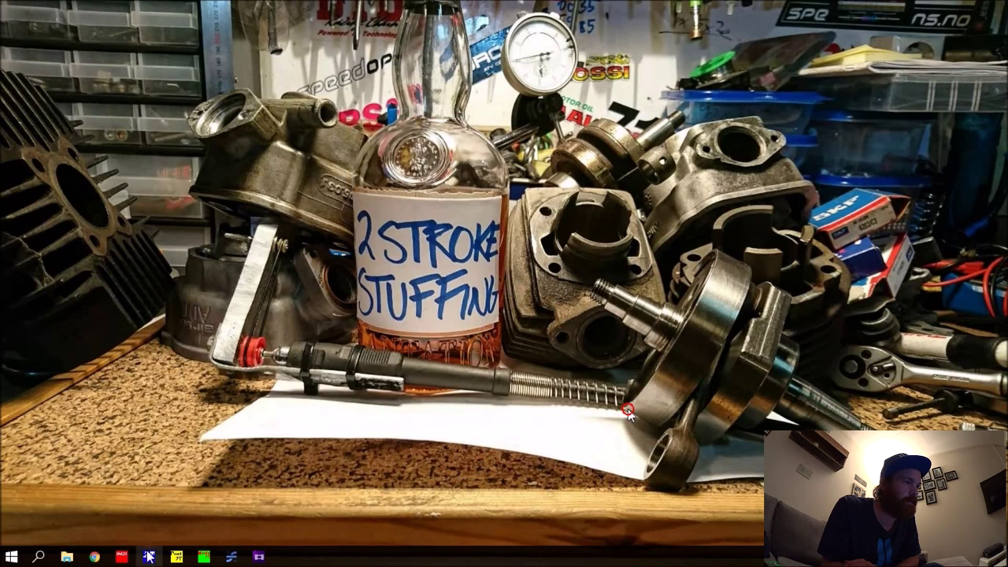
click(149, 555)
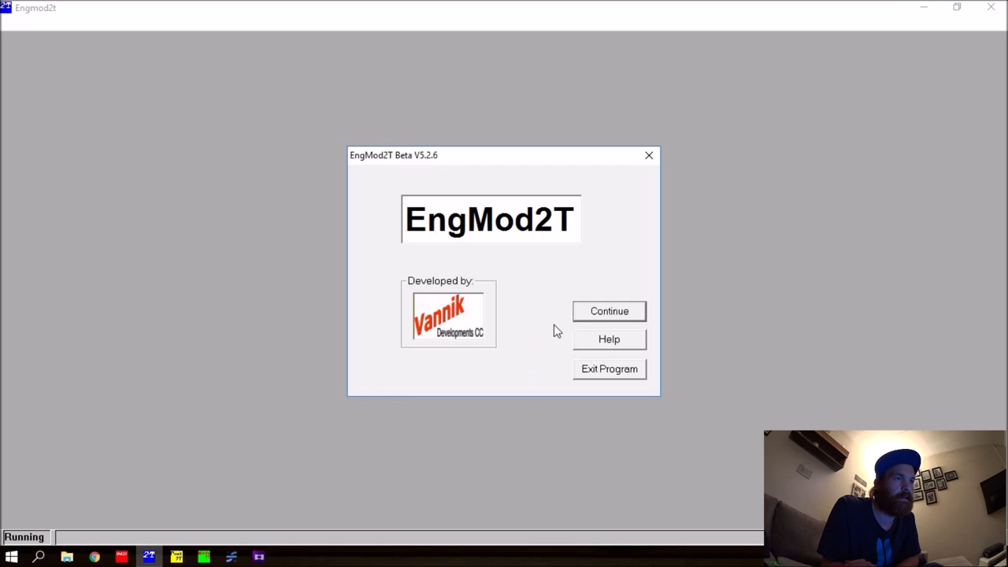
Step: Get past the welcome screen, reopen the previous project spx20, and choose Individual Runs
click(604, 311)
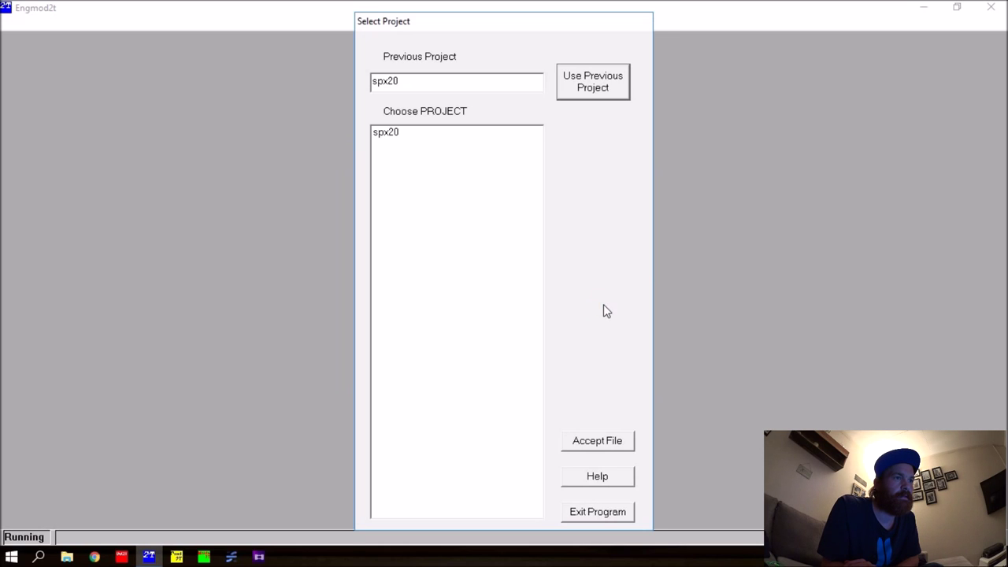
click(591, 86)
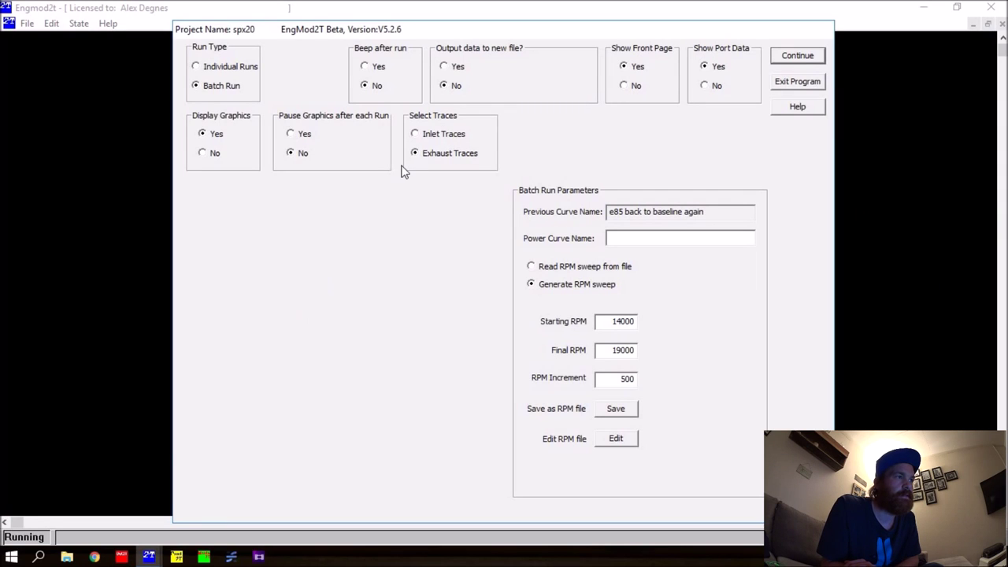
click(195, 67)
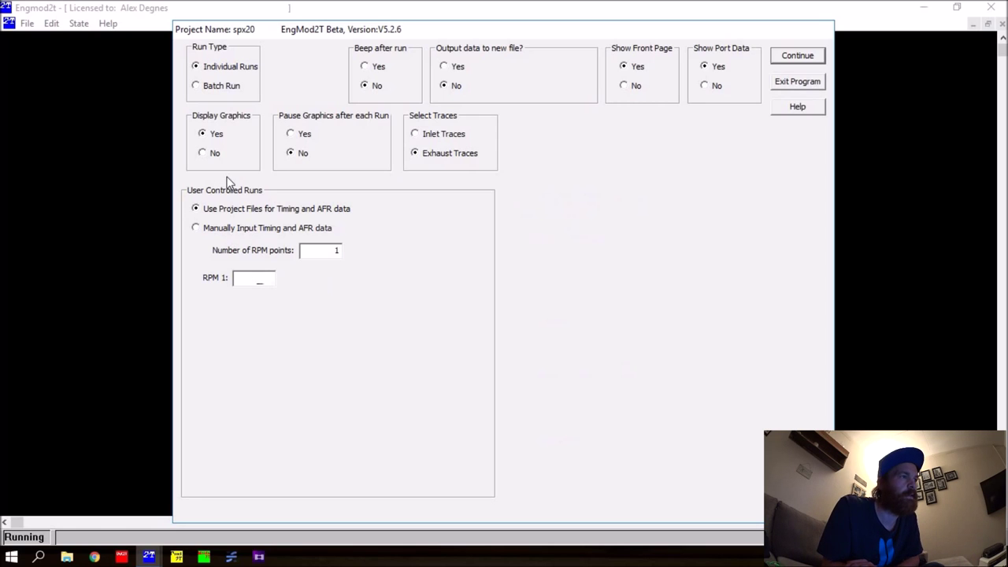
Step: Toggle spx20's run type to Batch Runs and back to Individual Runs with one RPM point
click(196, 86)
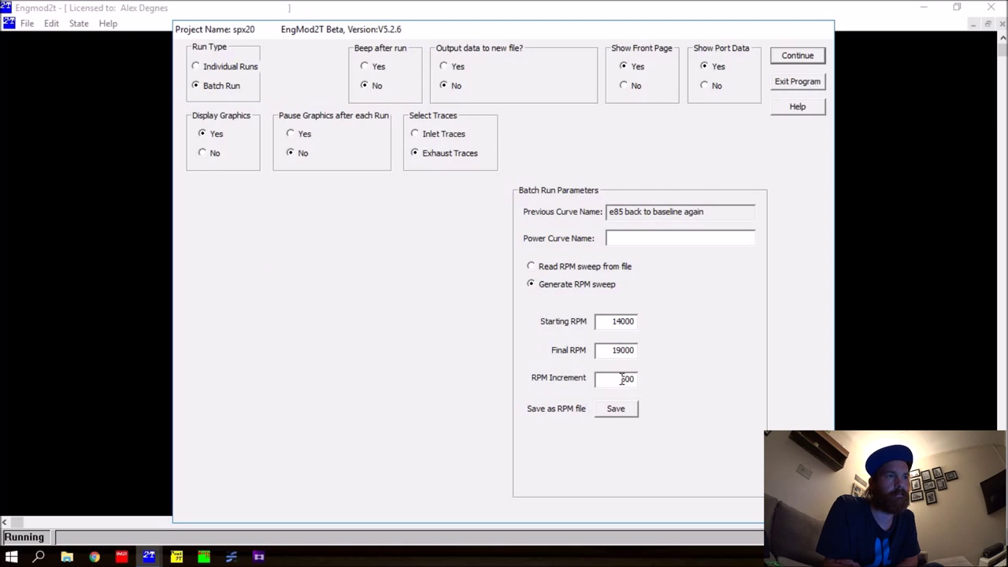
click(619, 237)
click(619, 237)
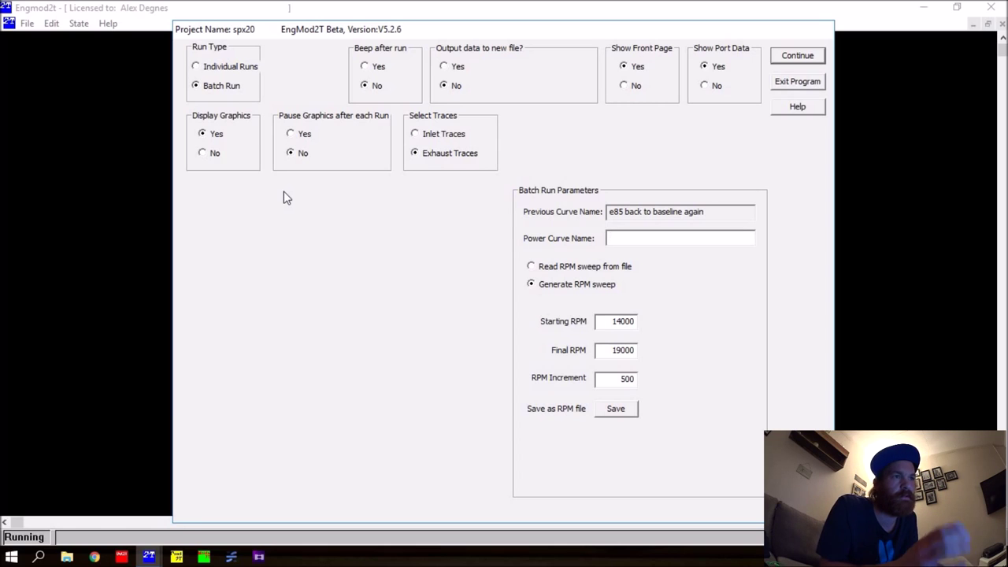
click(196, 67)
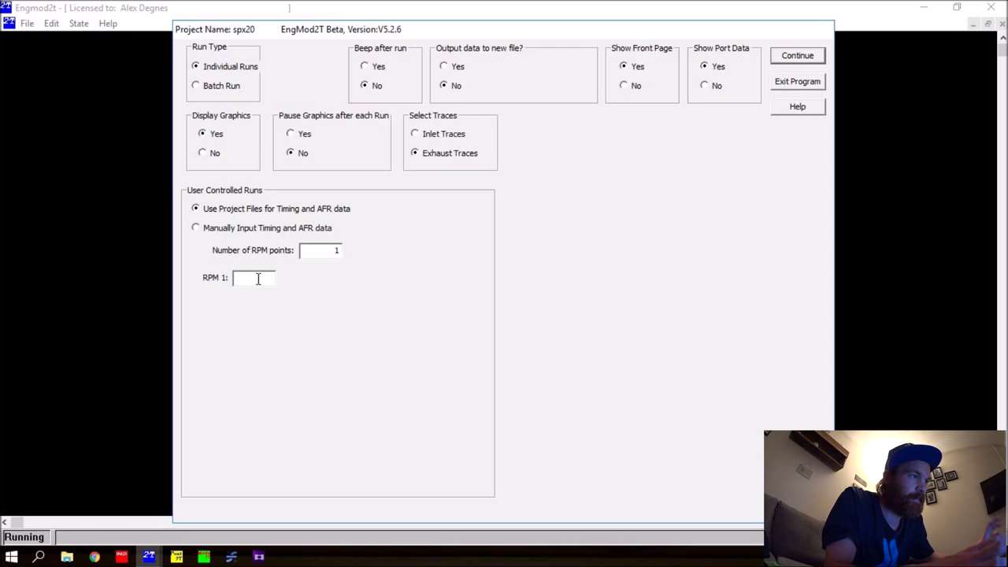
Step: Enter 17500 as the single run's RPM and start the simulation
text(1)
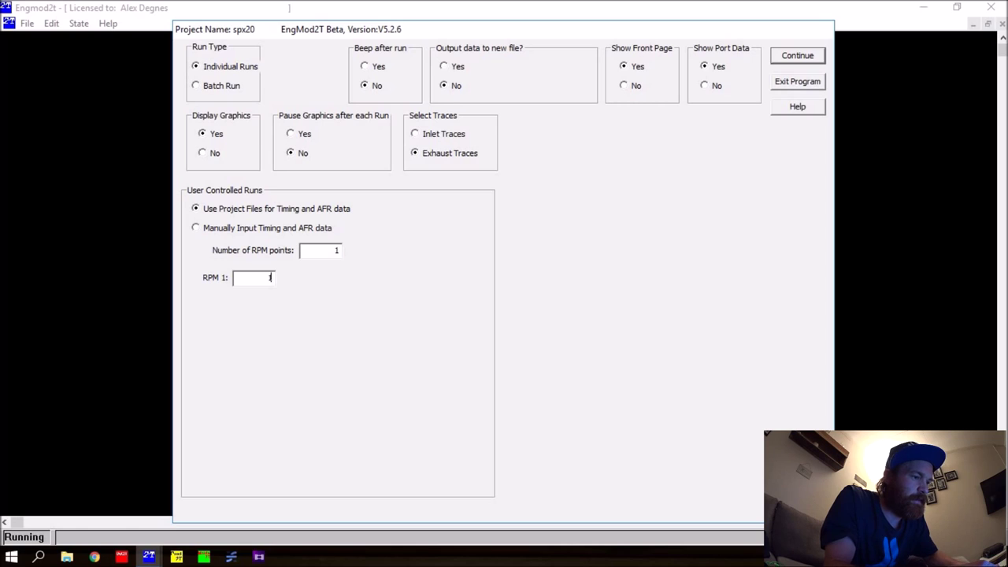
text(7500)
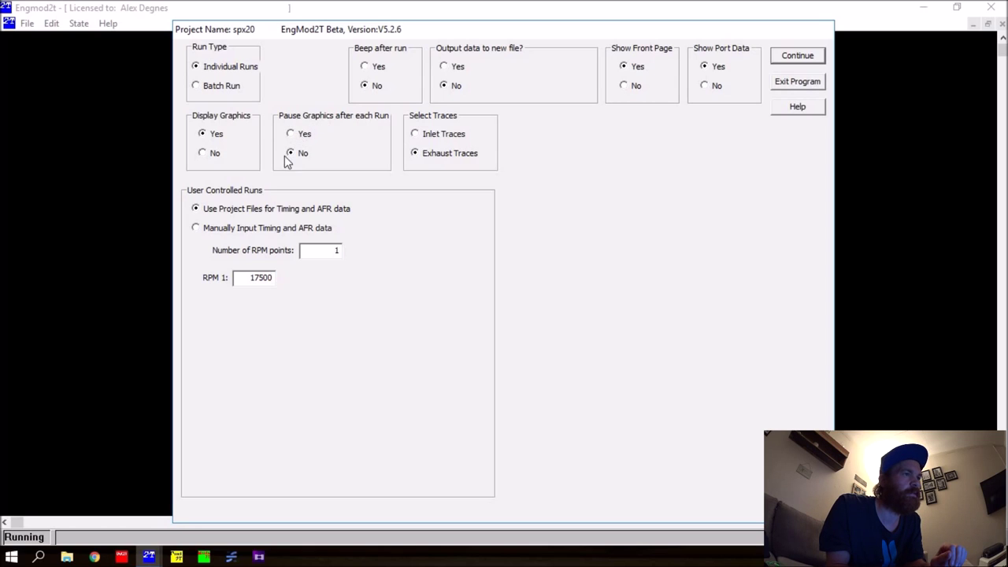
click(798, 55)
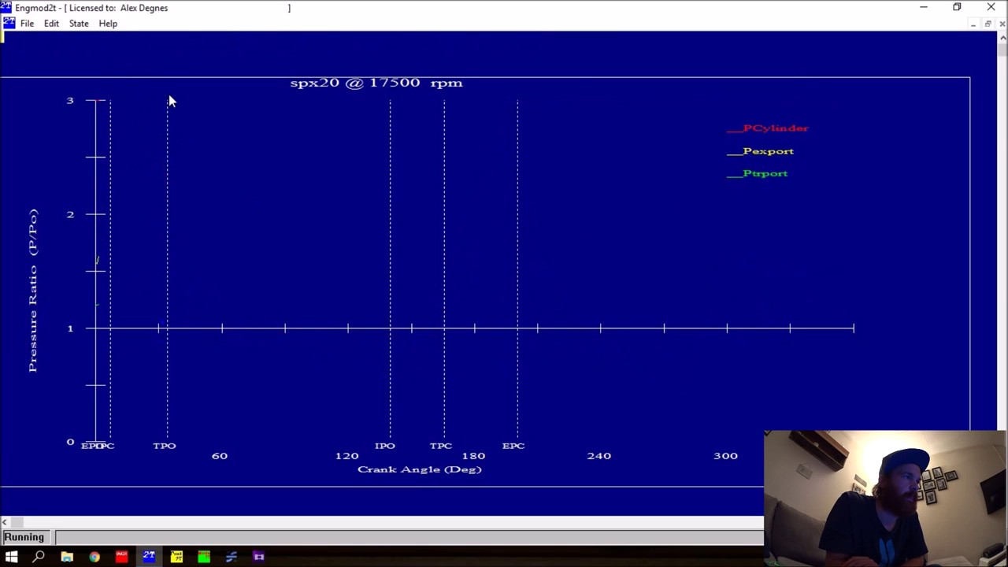
Step: Pause the 17500 rpm run from the State menu once traces and results appear
click(79, 24)
click(93, 38)
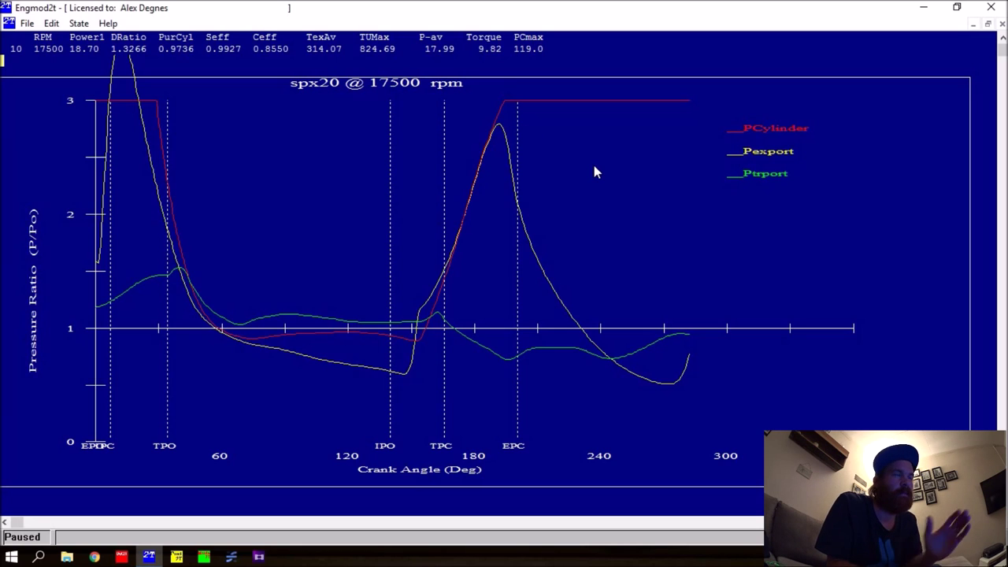
Step: Close EngMod2T and launch Post2T
click(990, 8)
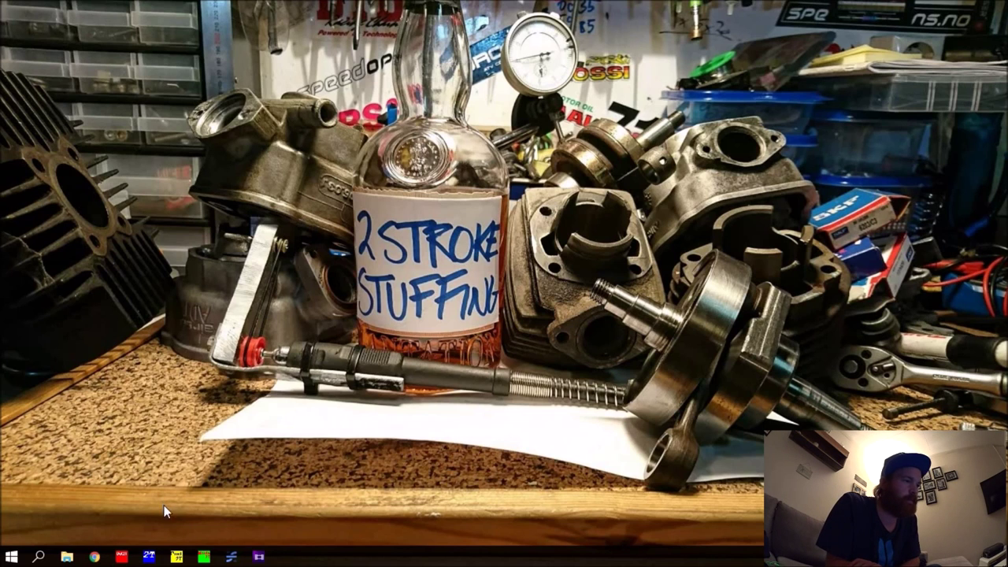
click(177, 556)
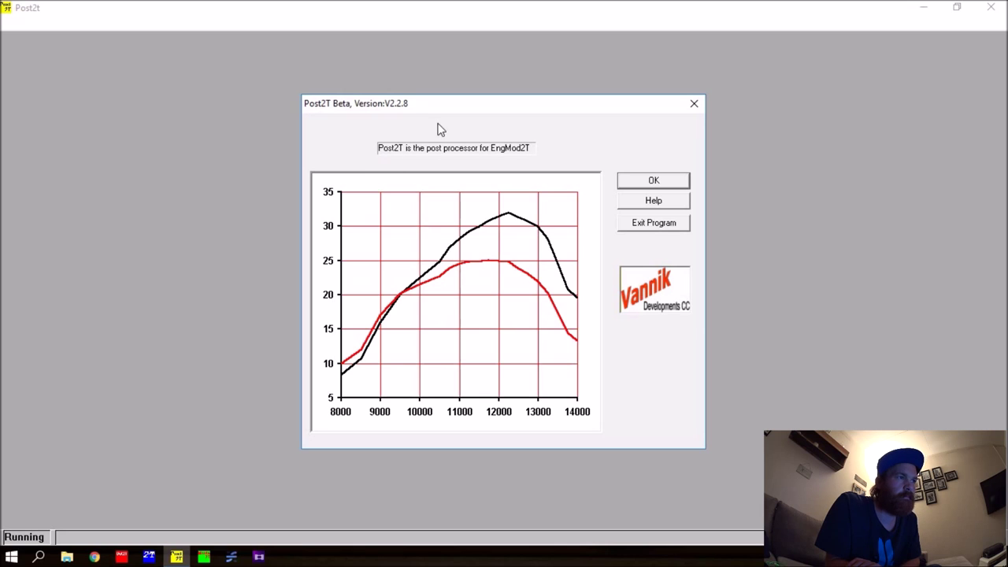
Step: Start a Performance and Efficiency plot and load the spx20 results file
click(654, 181)
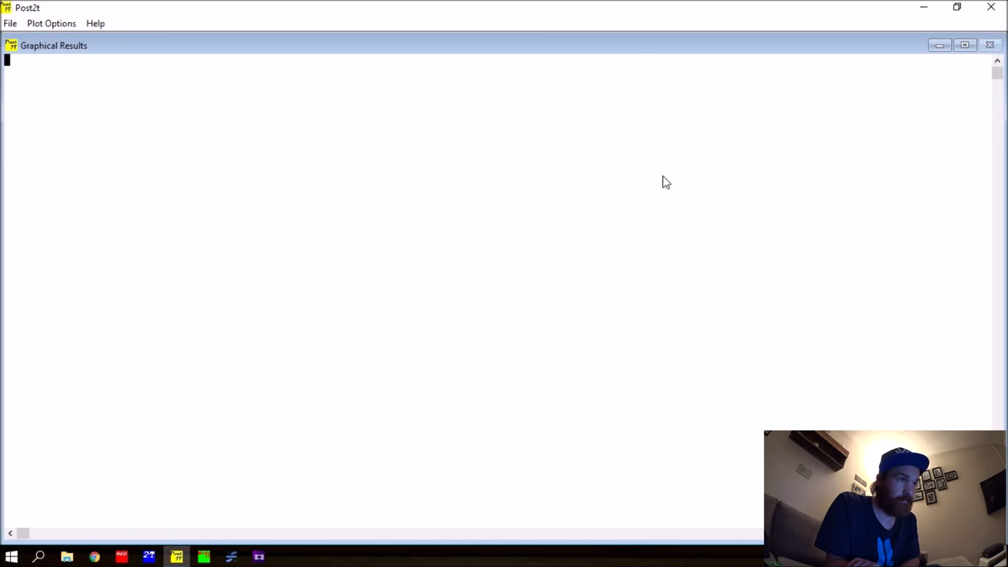
click(44, 25)
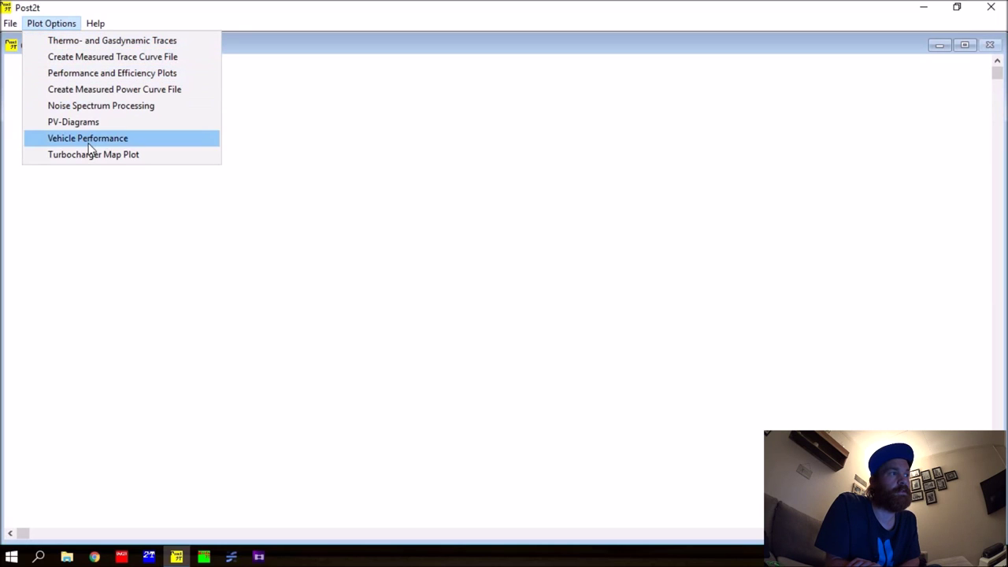
click(81, 74)
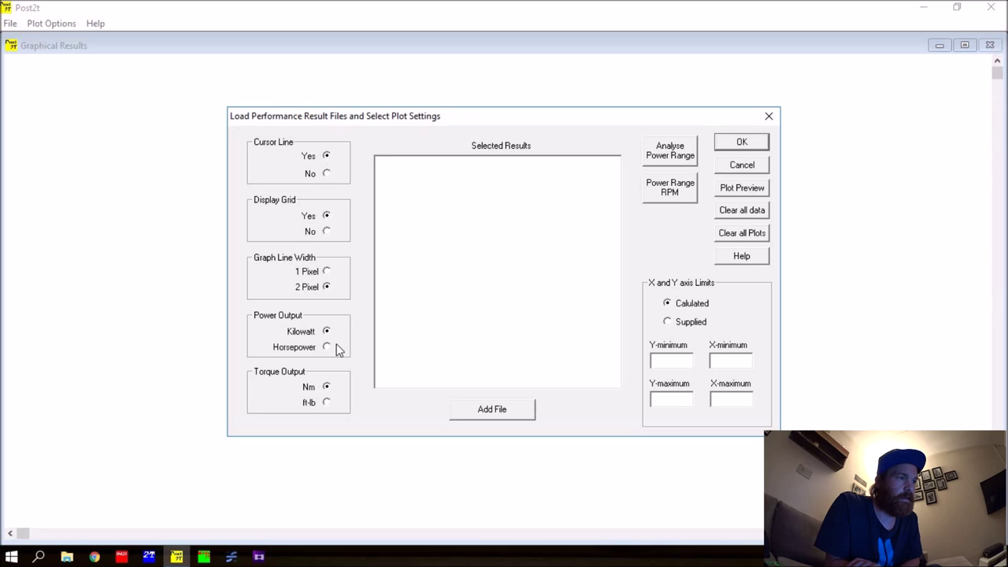
click(504, 411)
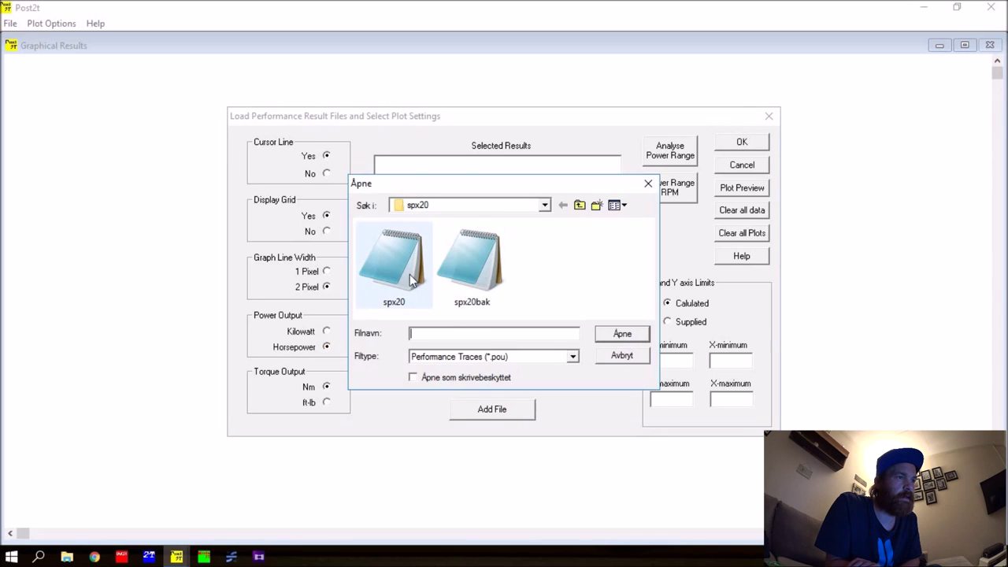
double_click(409, 274)
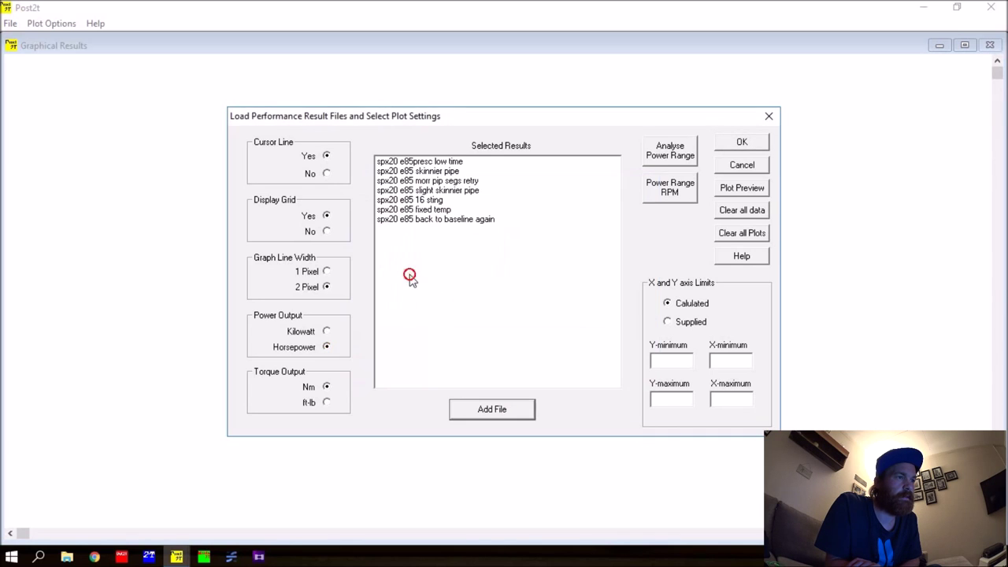
Step: Plot P-Av and Torque of 'spx20 e85 back to baseline again' against engine speed
double_click(449, 221)
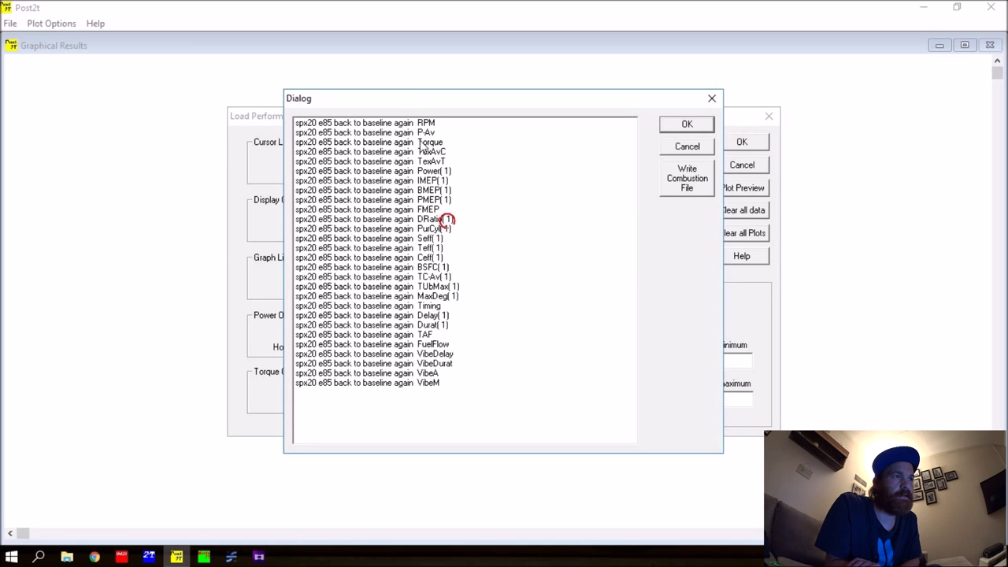
click(413, 134)
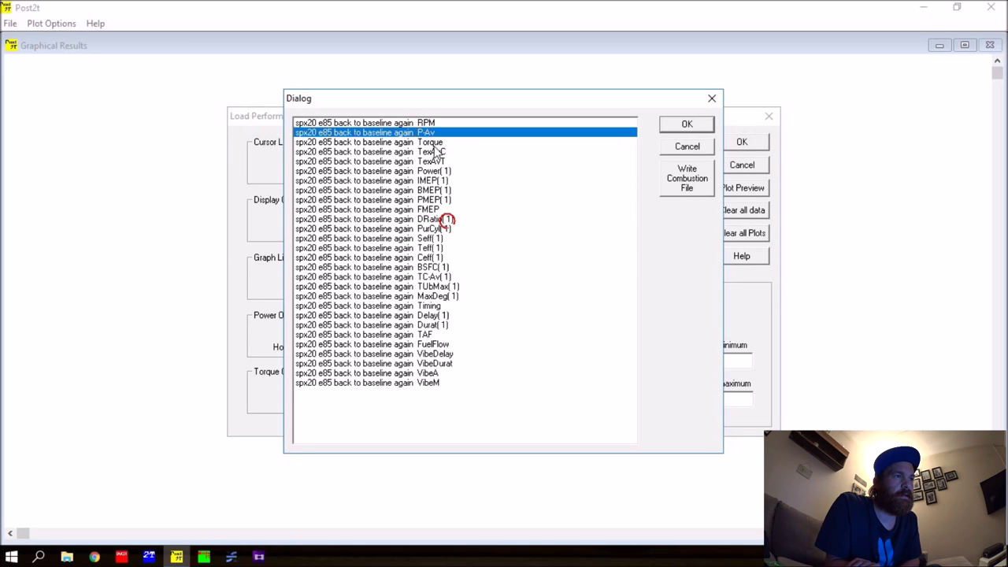
ctrl+click(427, 143)
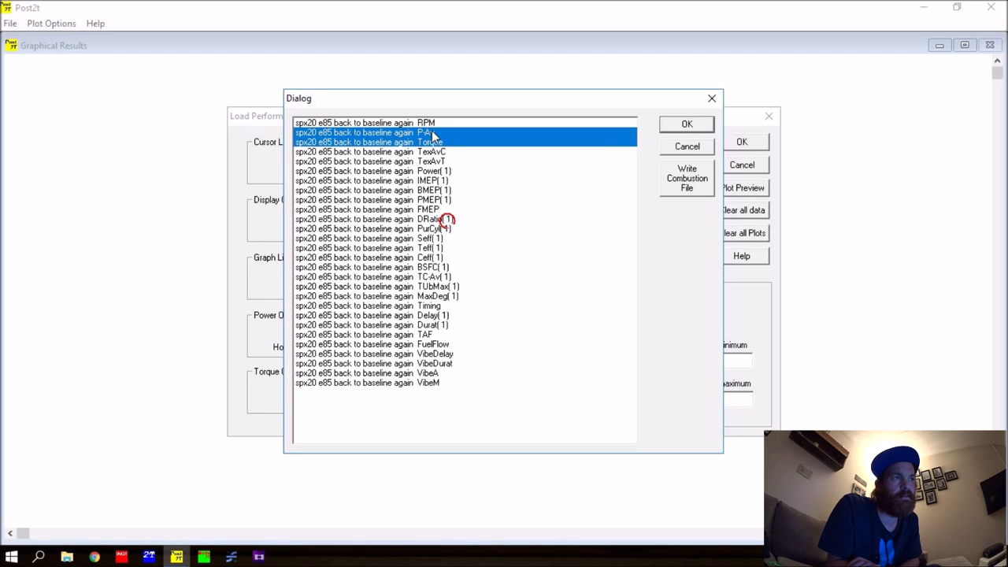
click(674, 129)
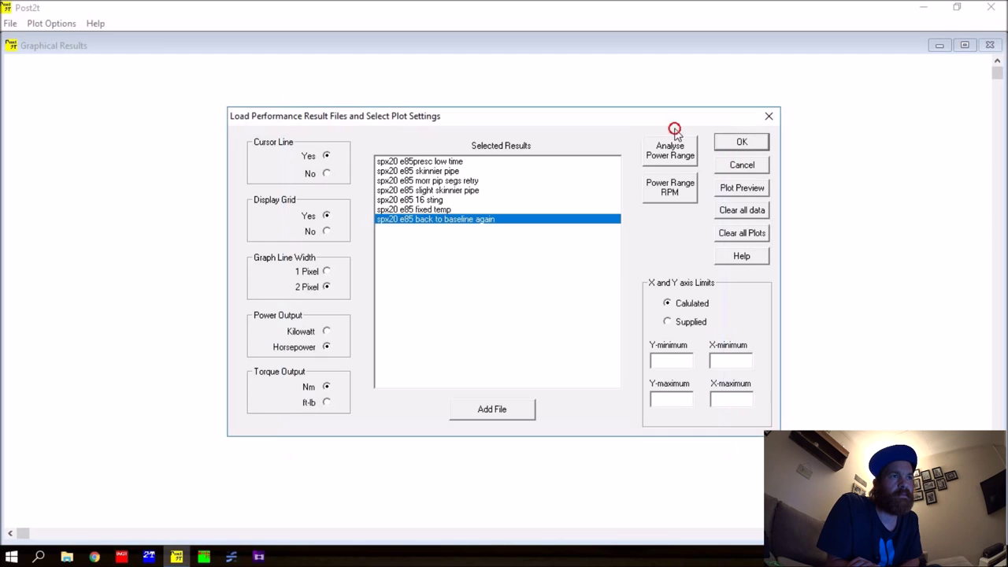
click(731, 144)
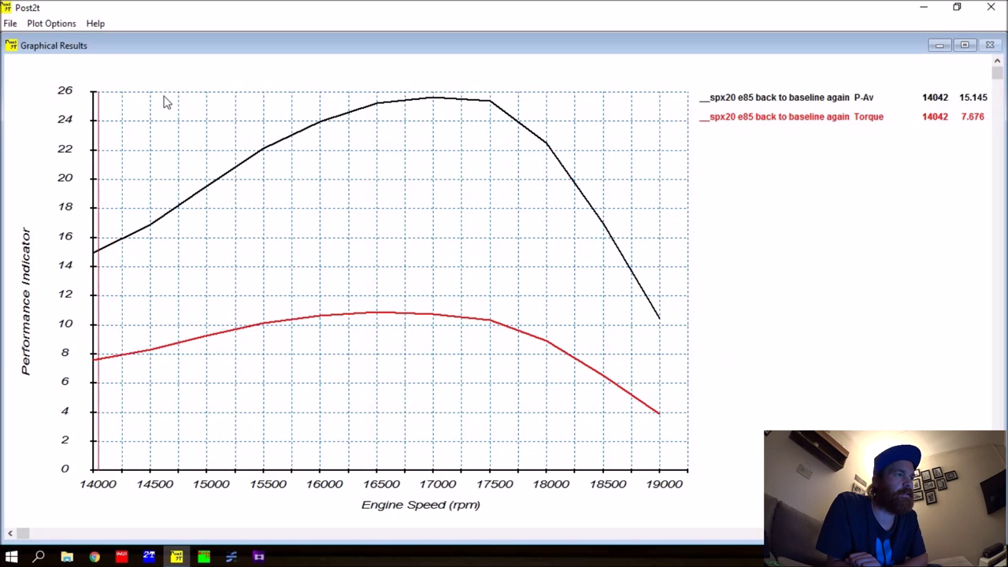
Step: Bring up the plot type list to reach the Performance and Efficiency plot settings
click(66, 26)
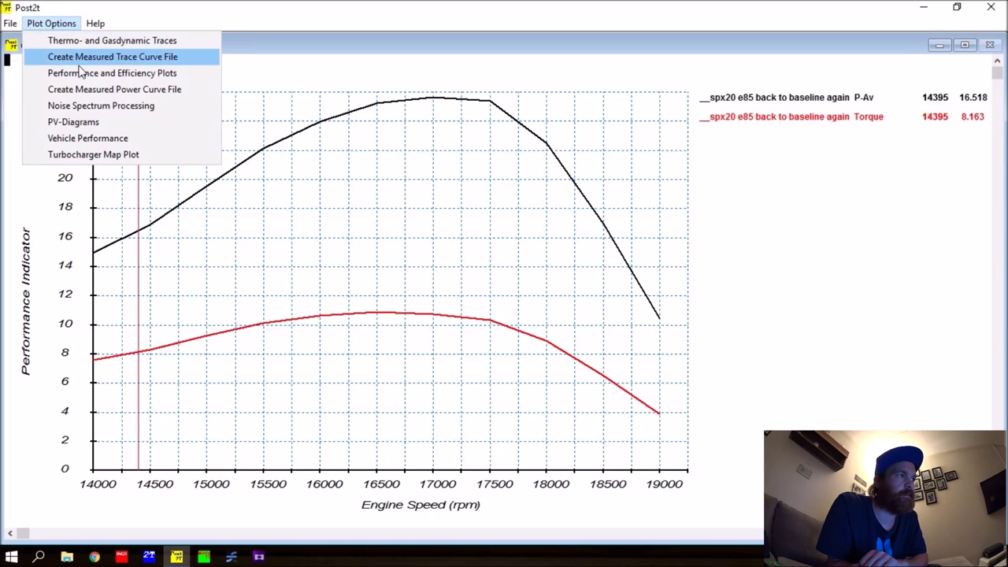
Step: Swap the baseline run's P-Av and Torque channels for TUbMax(1) and plot it against engine speed
click(81, 73)
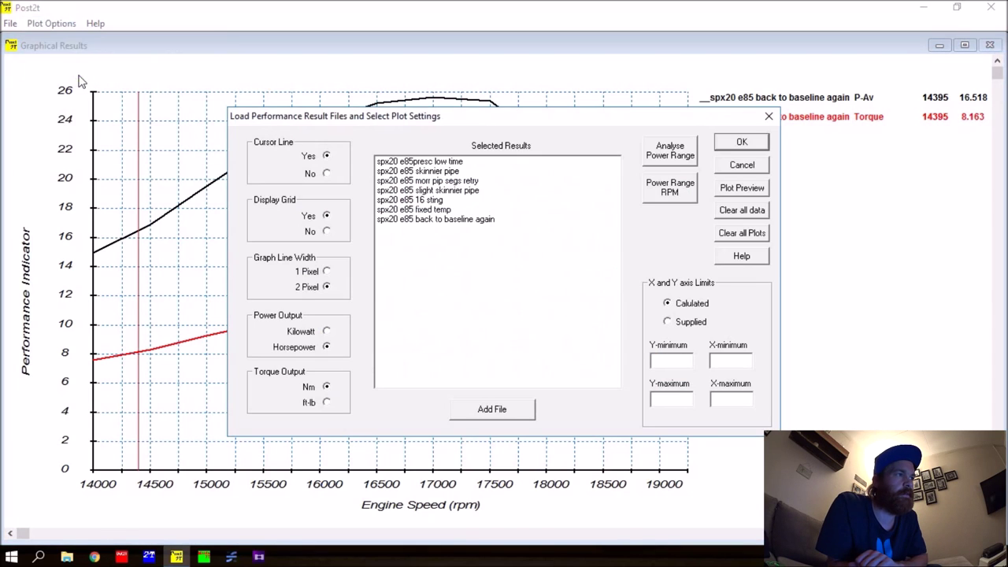
double_click(453, 219)
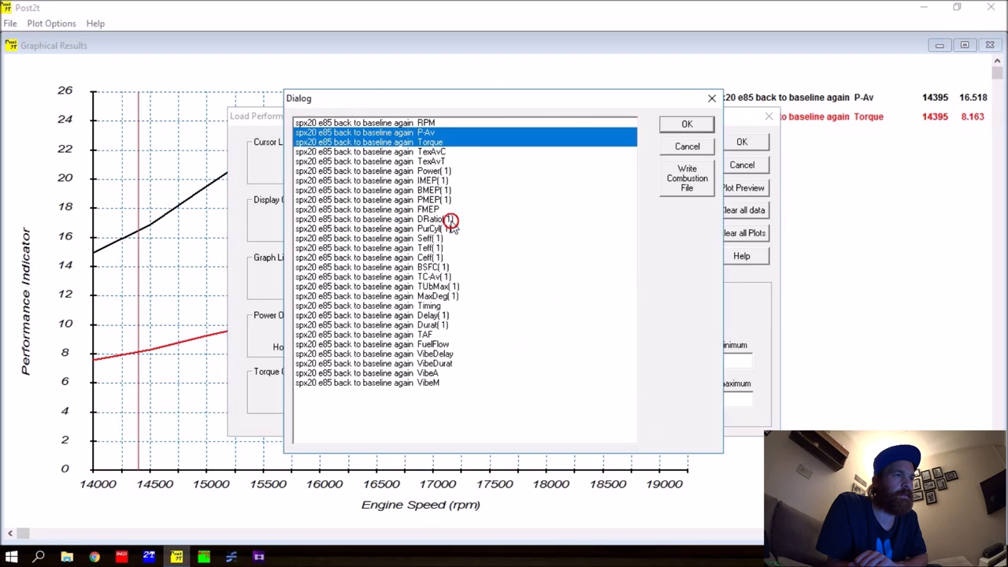
click(410, 142)
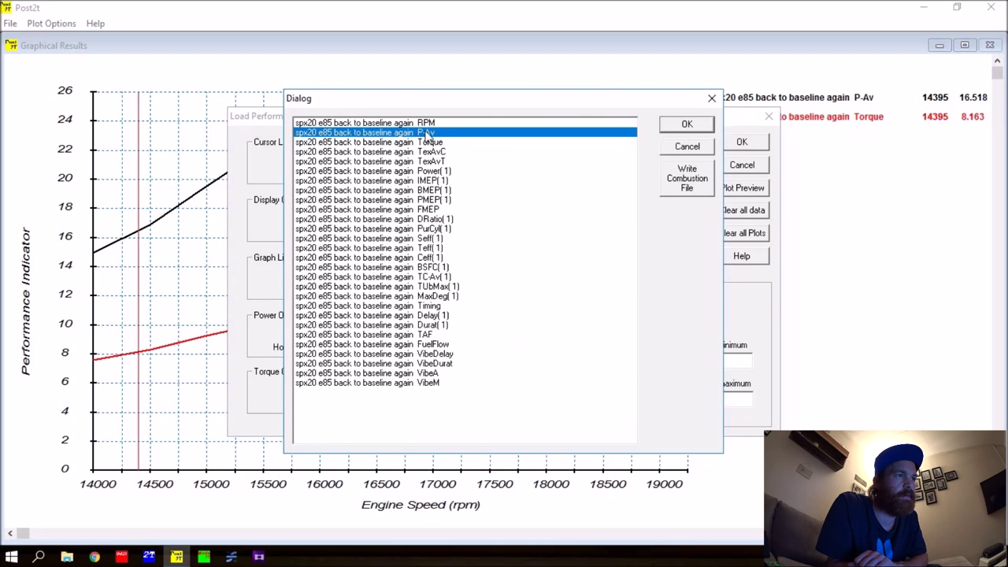
click(429, 133)
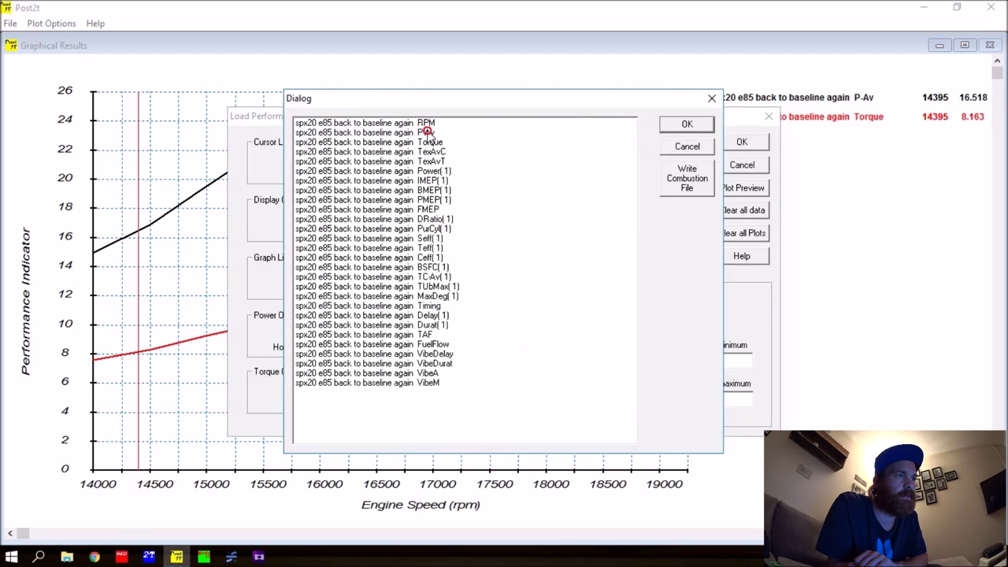
click(441, 288)
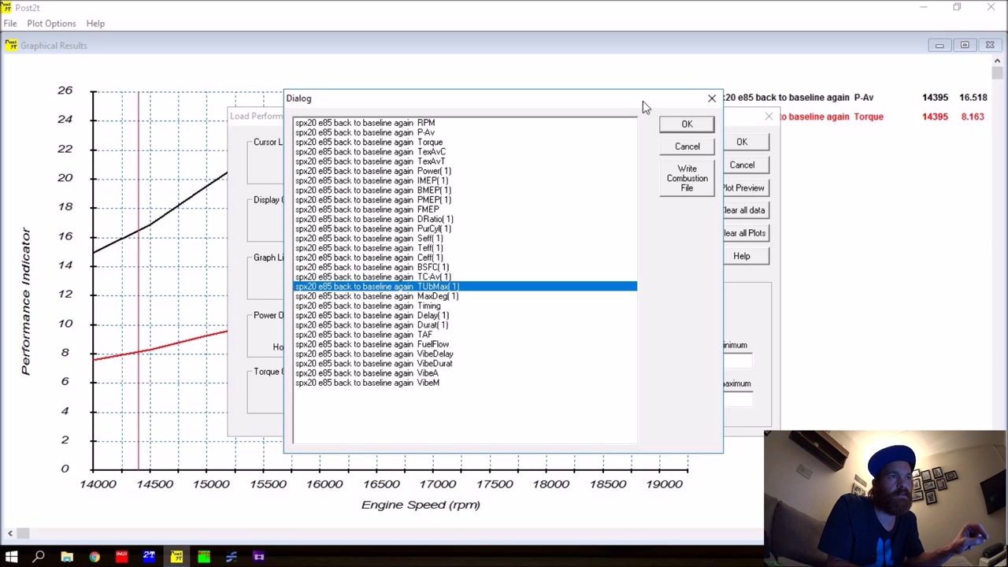
click(686, 125)
click(724, 141)
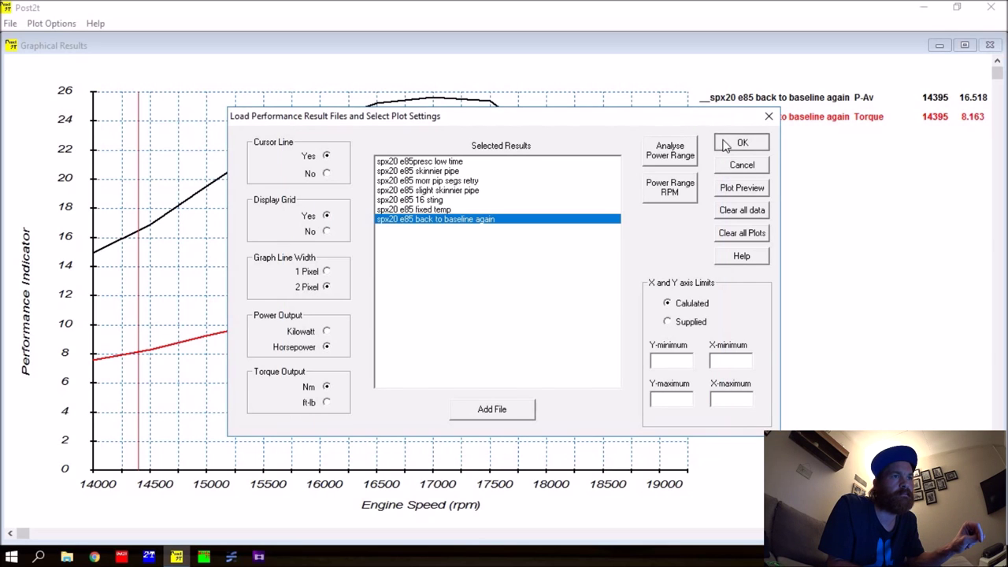
click(222, 126)
Step: Trace TUbMax from low rpm to its ~870 peak near 18000 and the 19000 end, then close Post2T
drag(224, 130, 545, 138)
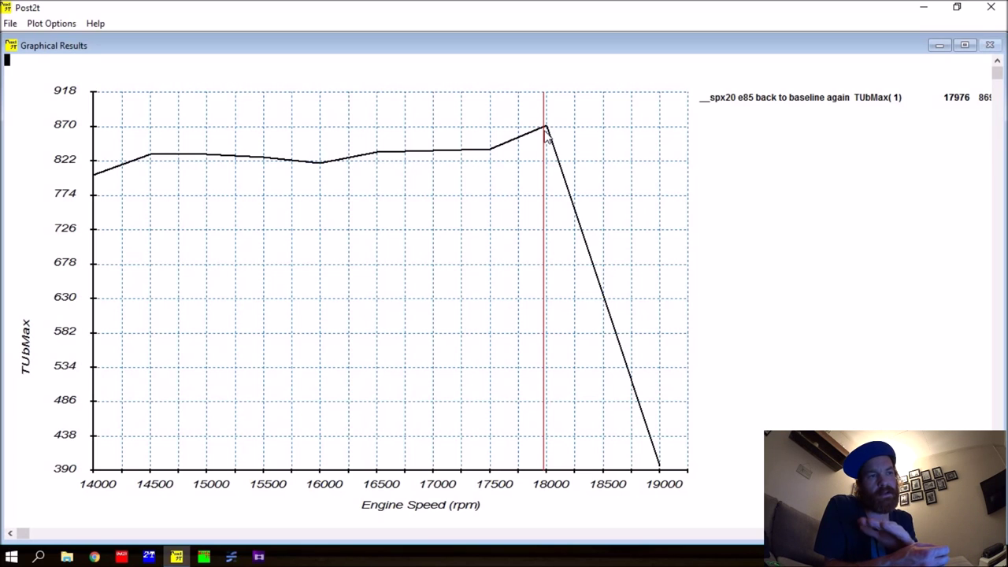
drag(549, 137, 477, 55)
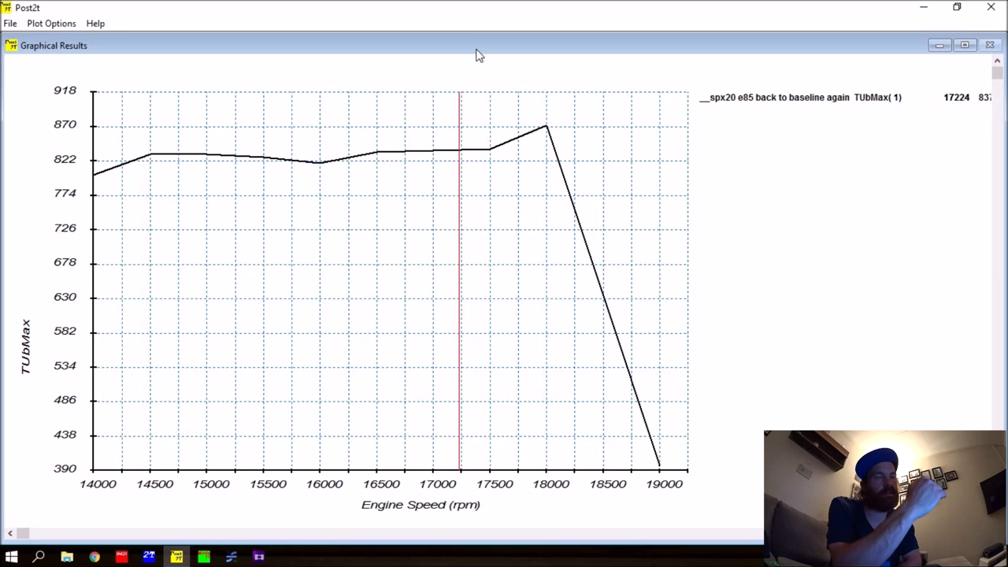
key(End)
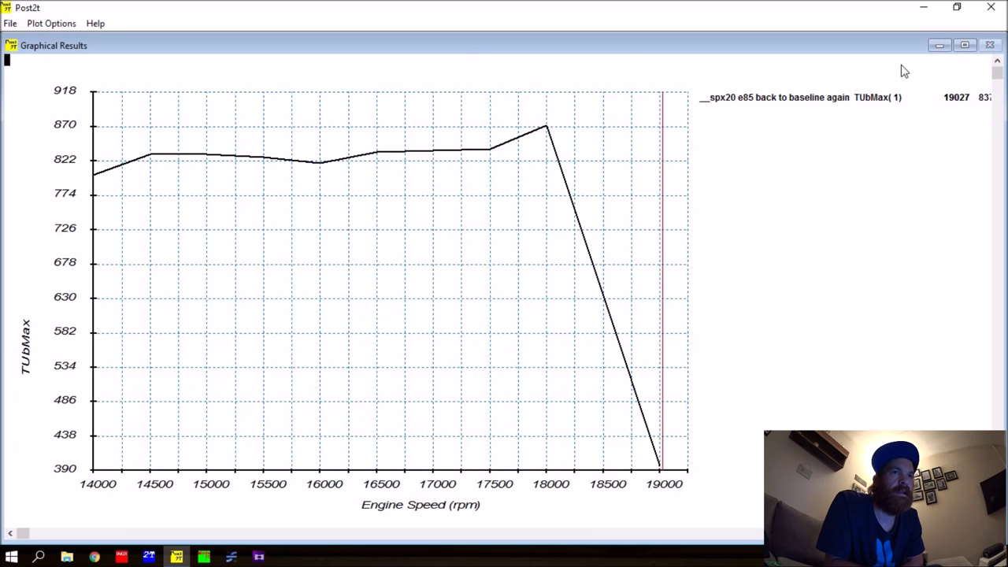
click(1002, 8)
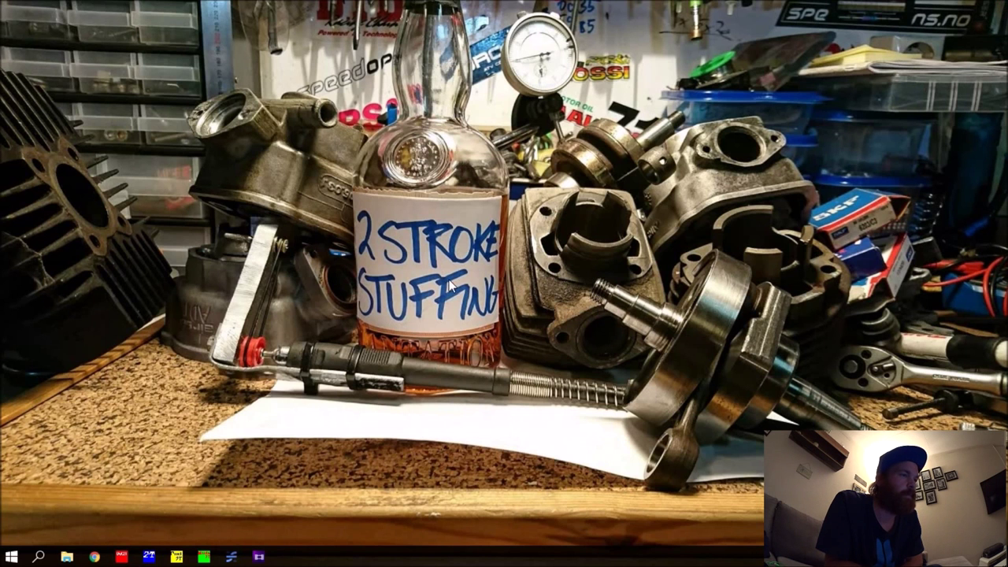